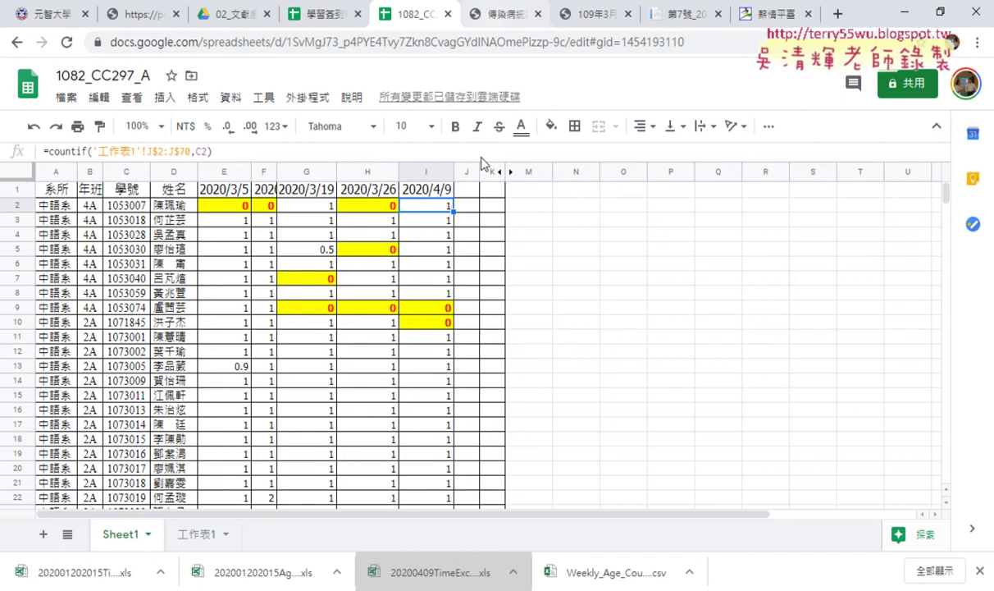
- Switch to the CDC statistics tab and show the 趨勢圖 weekly chart of domestic and imported cases
{"action": "left_click", "coordinate": [494, 19]}
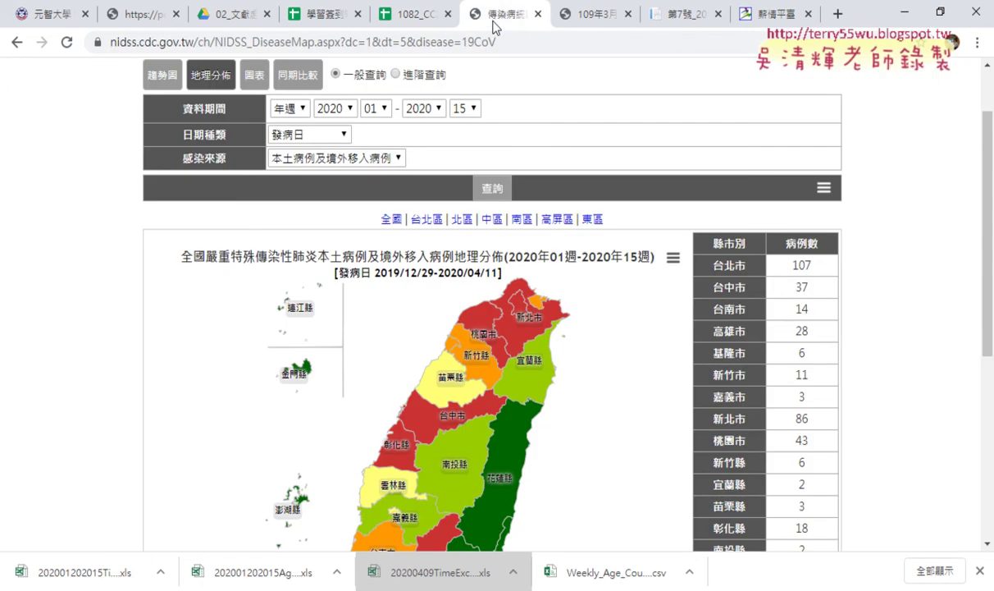
{"action": "scroll", "coordinate": [902, 275], "scroll_direction": "up", "scroll_amount": 2}
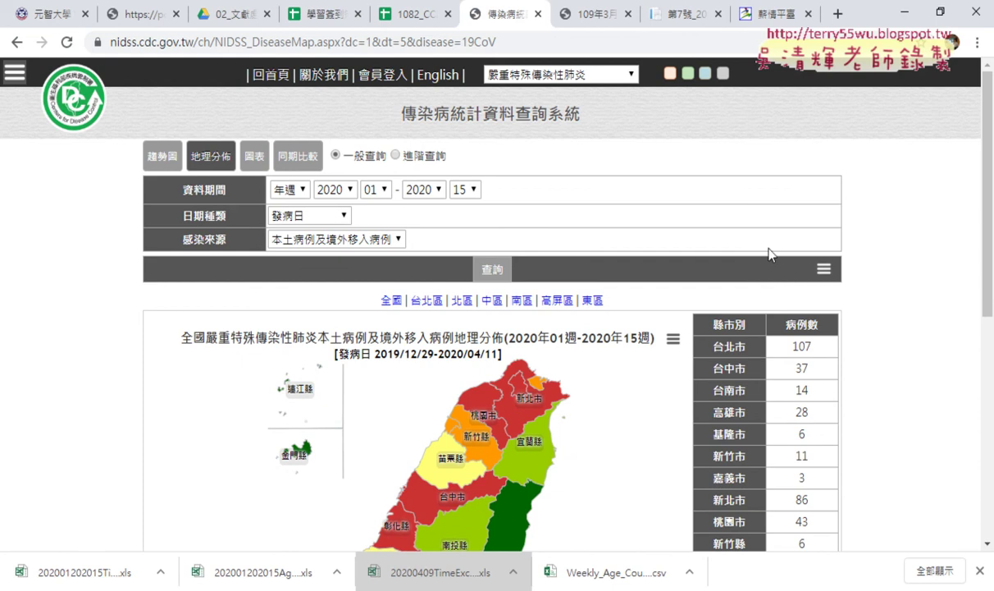
{"action": "left_click", "coordinate": [163, 158]}
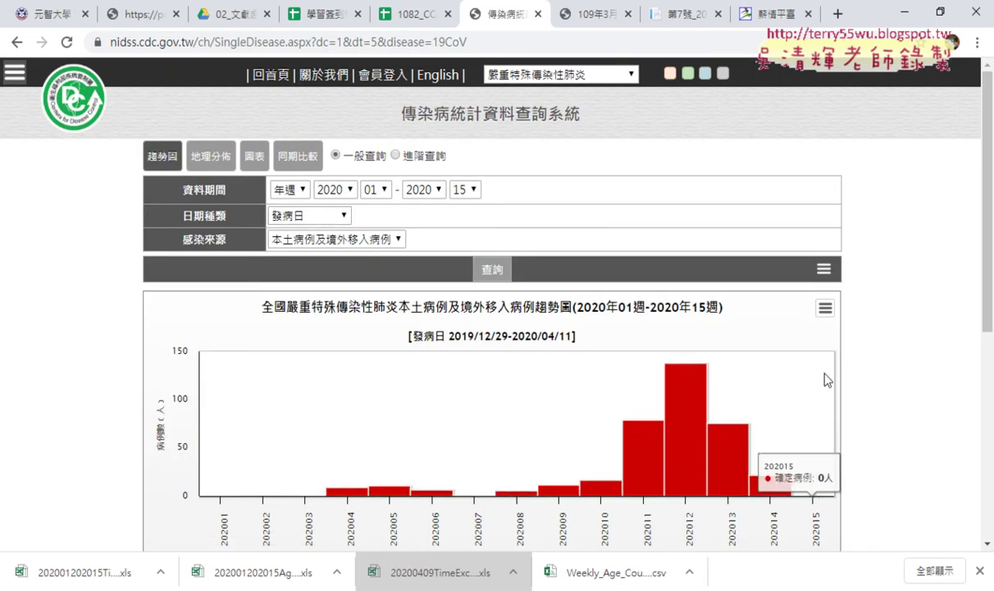
{"action": "scroll", "coordinate": [729, 274], "scroll_direction": "down", "scroll_amount": 2}
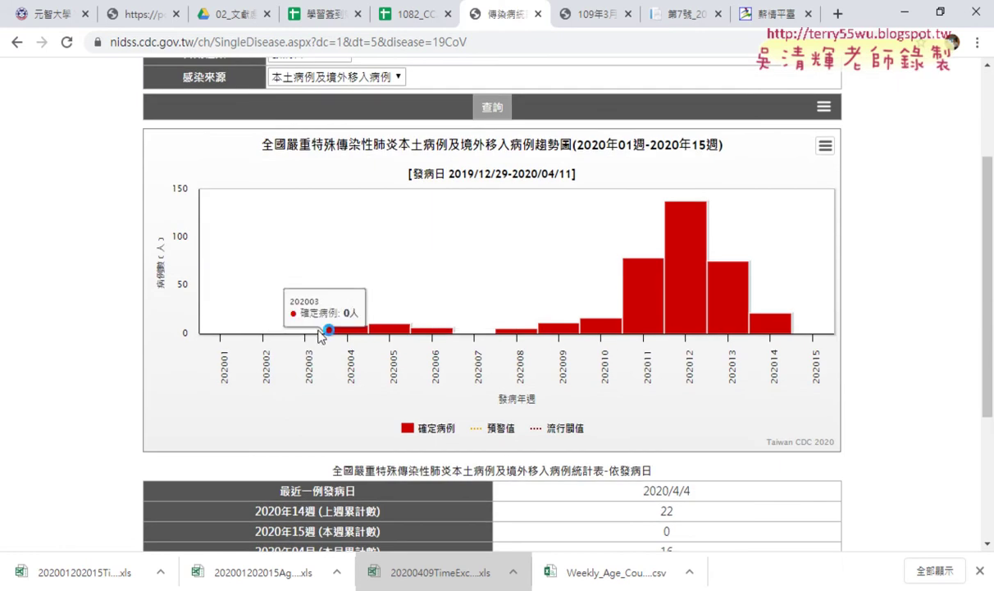
{"action": "scroll", "coordinate": [245, 329], "scroll_direction": "up", "scroll_amount": 1}
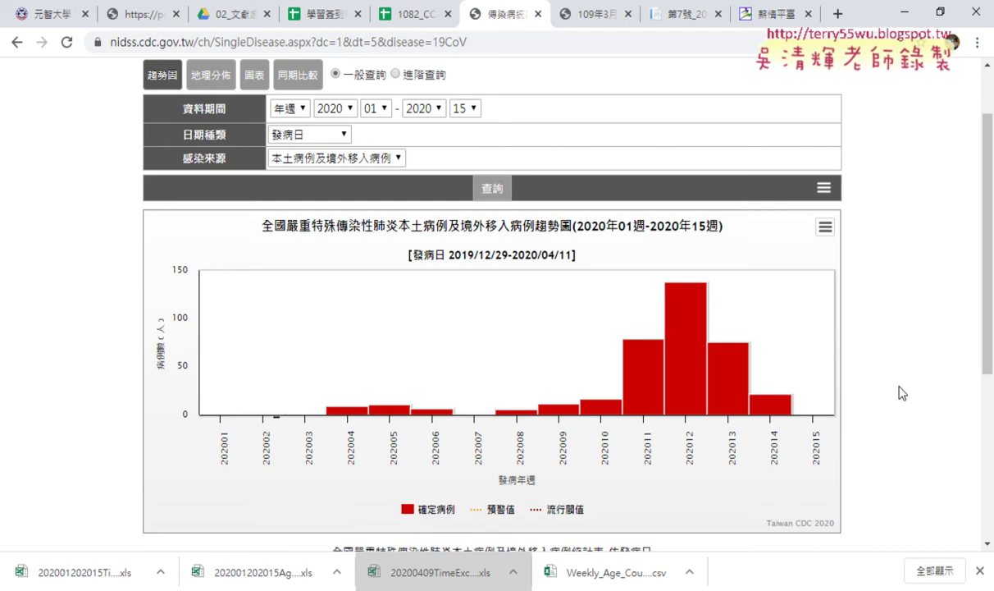
- Show the 地理分佈 map and review the county table: Taipei City 107, total 379
{"action": "left_click", "coordinate": [211, 75]}
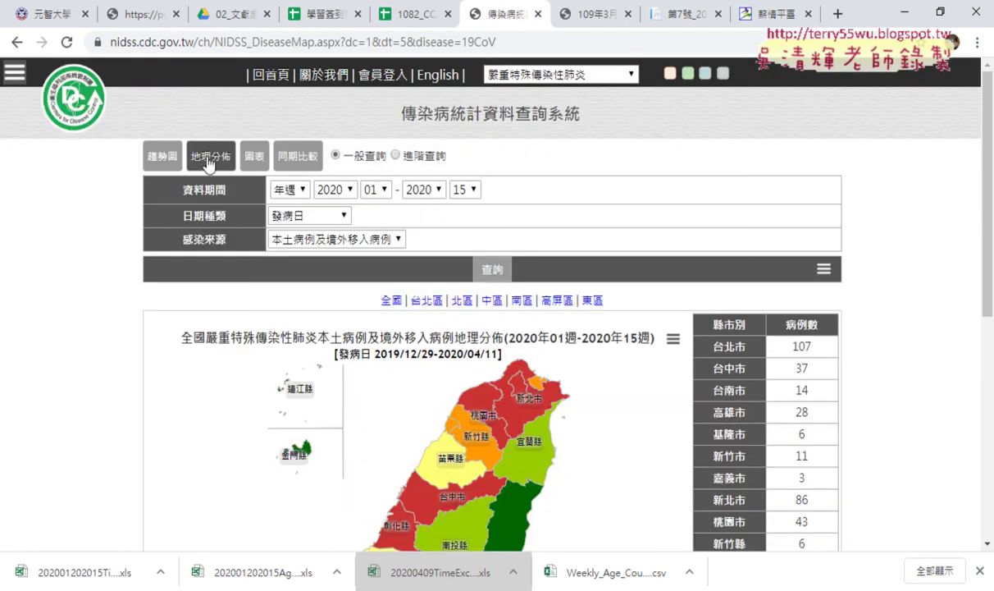
{"action": "scroll", "coordinate": [262, 171], "scroll_direction": "down", "scroll_amount": 2}
{"action": "scroll", "coordinate": [262, 166], "scroll_direction": "down", "scroll_amount": 2}
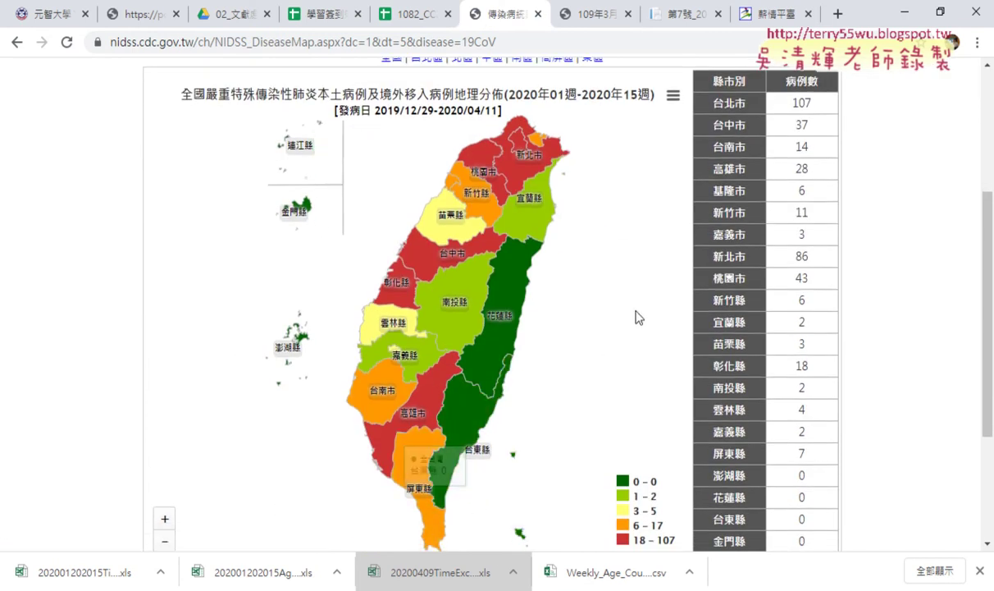
{"action": "scroll", "coordinate": [637, 312], "scroll_direction": "down", "scroll_amount": 1}
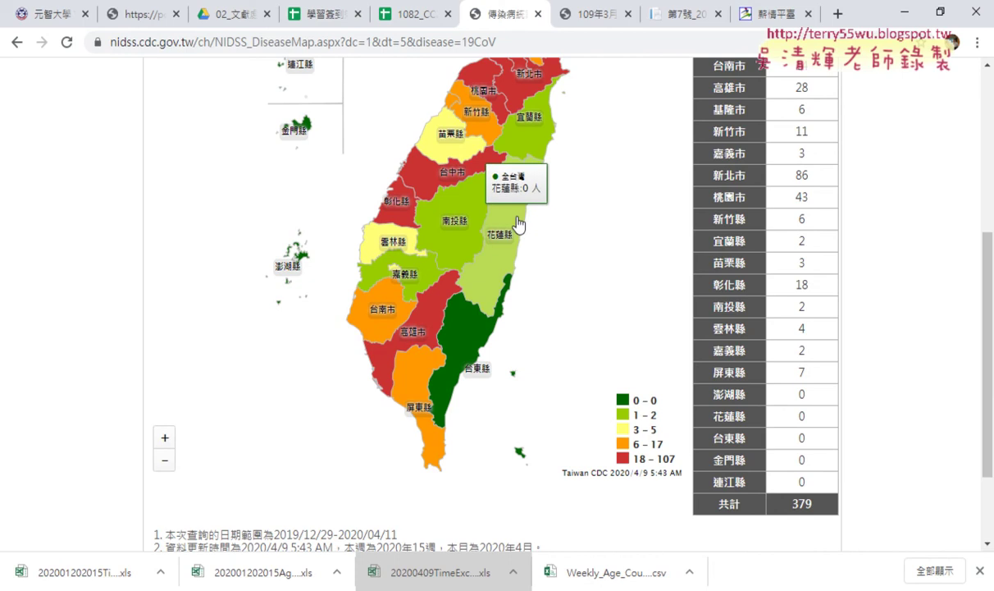
{"action": "scroll", "coordinate": [633, 283], "scroll_direction": "up", "scroll_amount": 1}
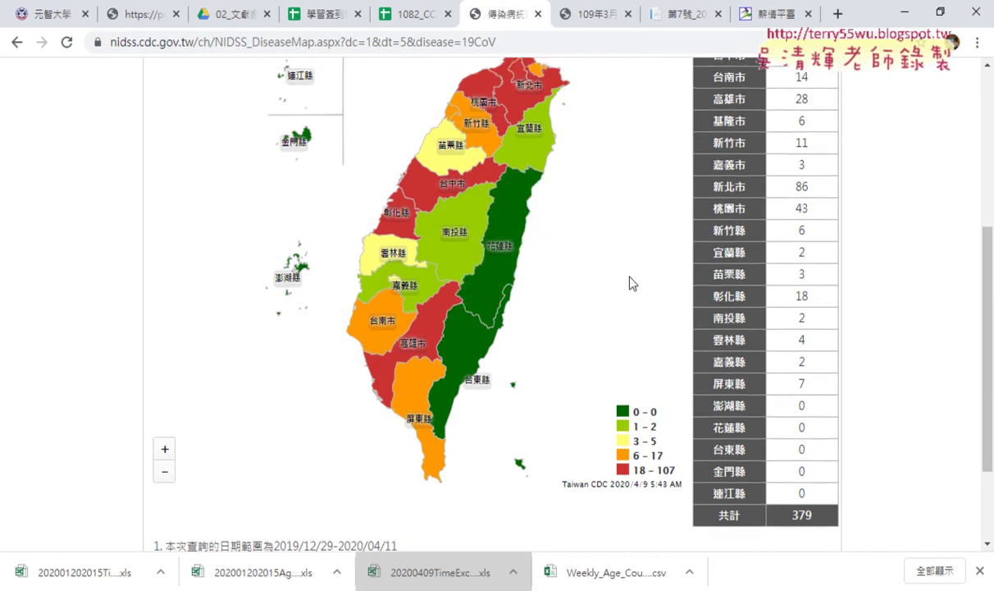
{"action": "scroll", "coordinate": [636, 242], "scroll_direction": "up", "scroll_amount": 1}
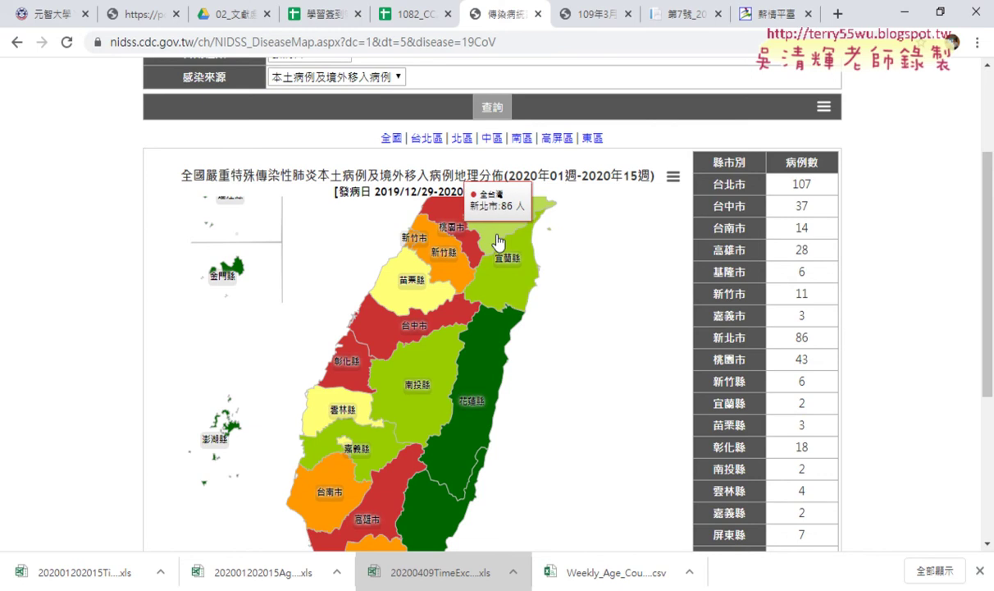
{"action": "scroll", "coordinate": [498, 242], "scroll_direction": "up", "scroll_amount": 1}
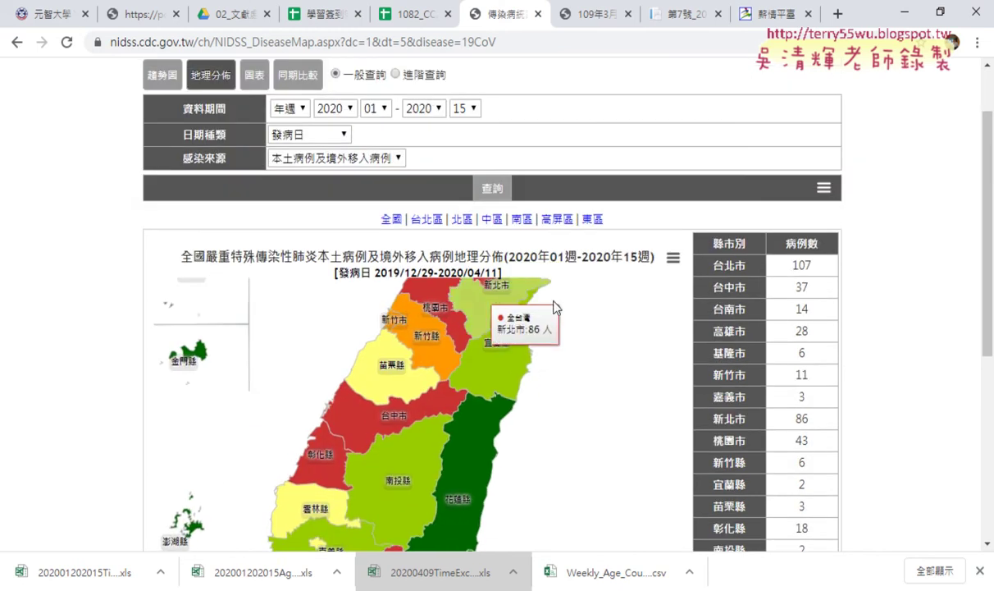
{"action": "scroll", "coordinate": [615, 320], "scroll_direction": "down", "scroll_amount": 1}
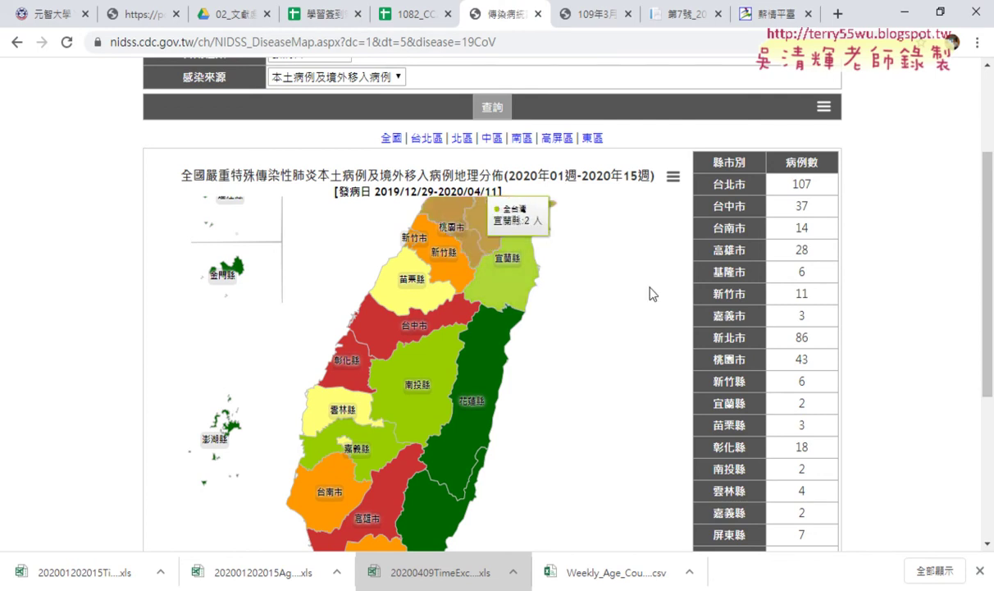
{"action": "scroll", "coordinate": [651, 290], "scroll_direction": "down", "scroll_amount": 3}
{"action": "scroll", "coordinate": [652, 293], "scroll_direction": "up", "scroll_amount": 3}
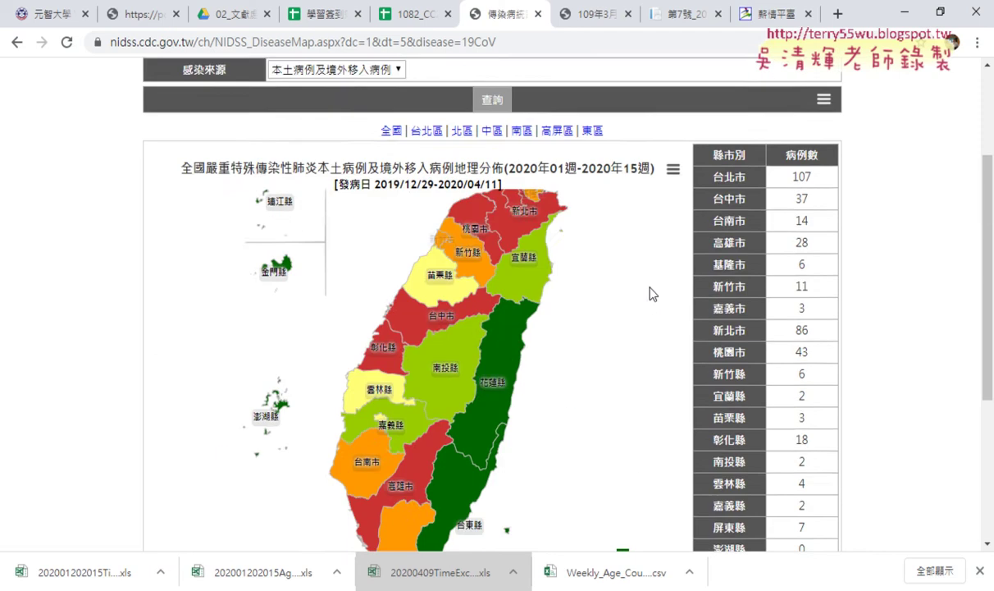
{"action": "scroll", "coordinate": [651, 290], "scroll_direction": "up", "scroll_amount": 2}
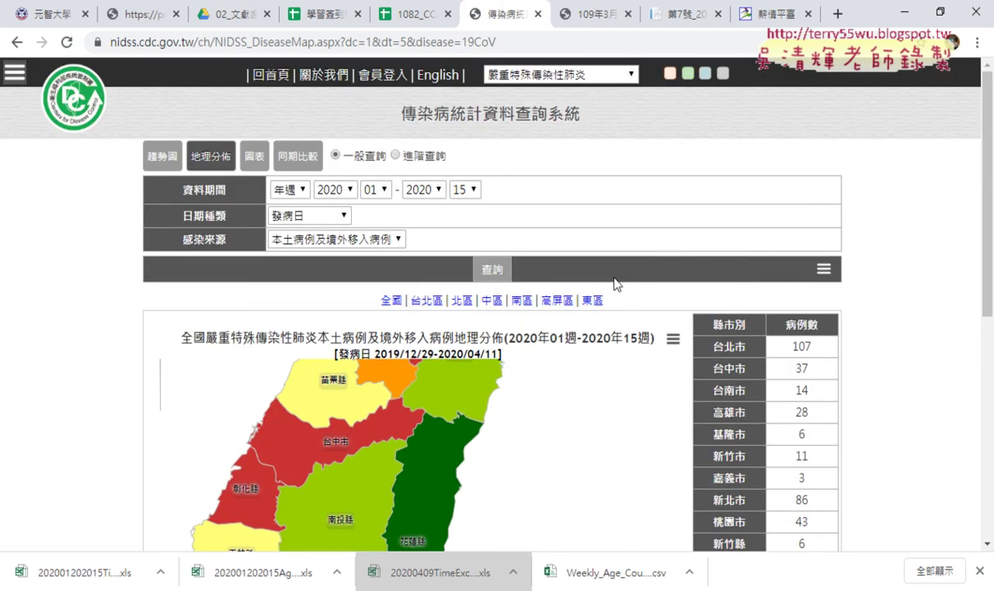
- Download the chart's 地區時間統計表(xls) from its export menu, saved as 20200409TimeExc….xls
{"action": "left_click", "coordinate": [673, 341]}
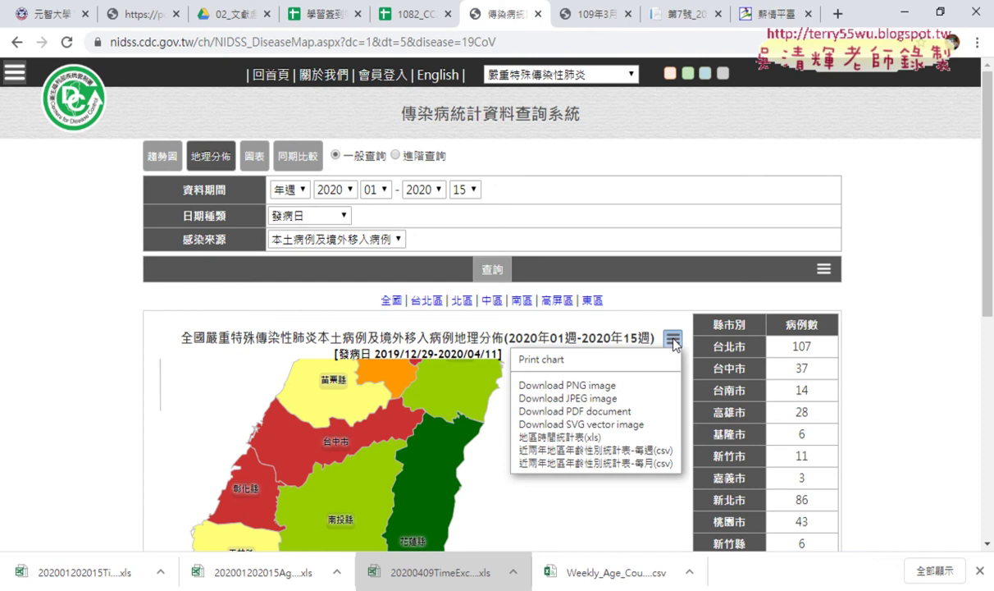
{"action": "left_click_drag", "start_coordinate": [686, 312], "coordinate": [694, 346]}
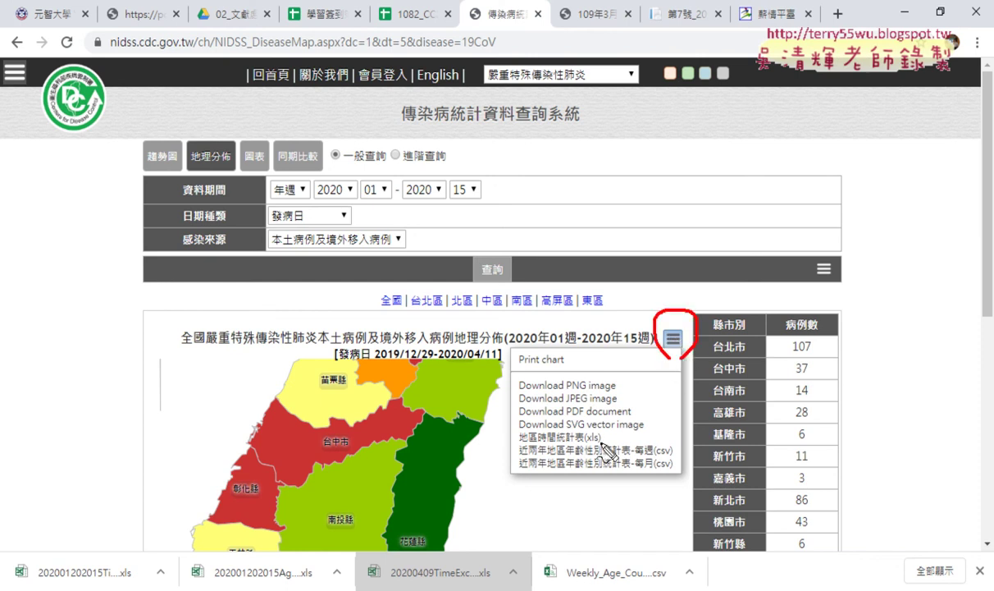
{"action": "left_click_drag", "start_coordinate": [601, 442], "coordinate": [513, 443]}
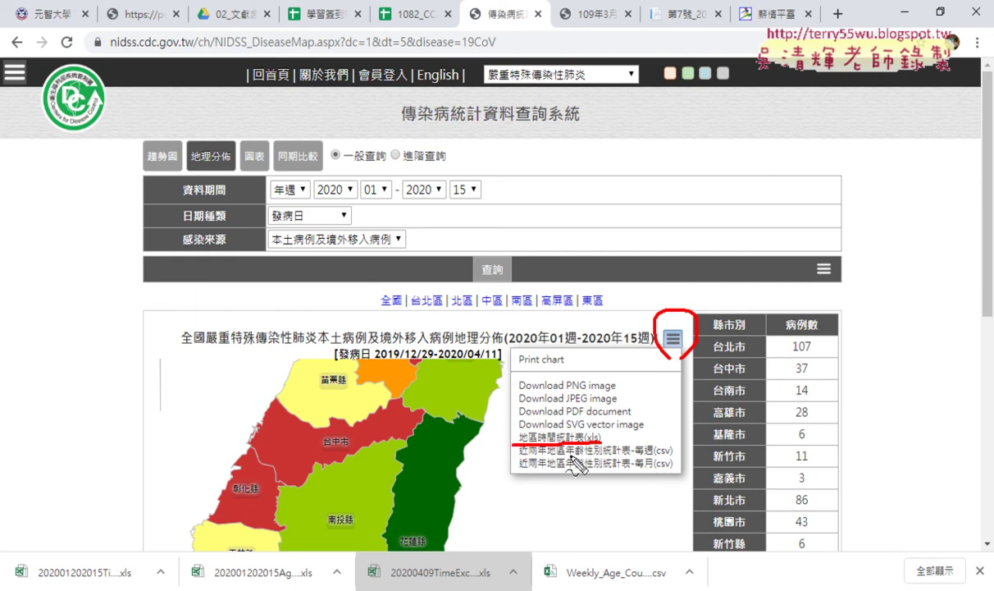
{"action": "left_click_drag", "start_coordinate": [602, 450], "coordinate": [525, 453]}
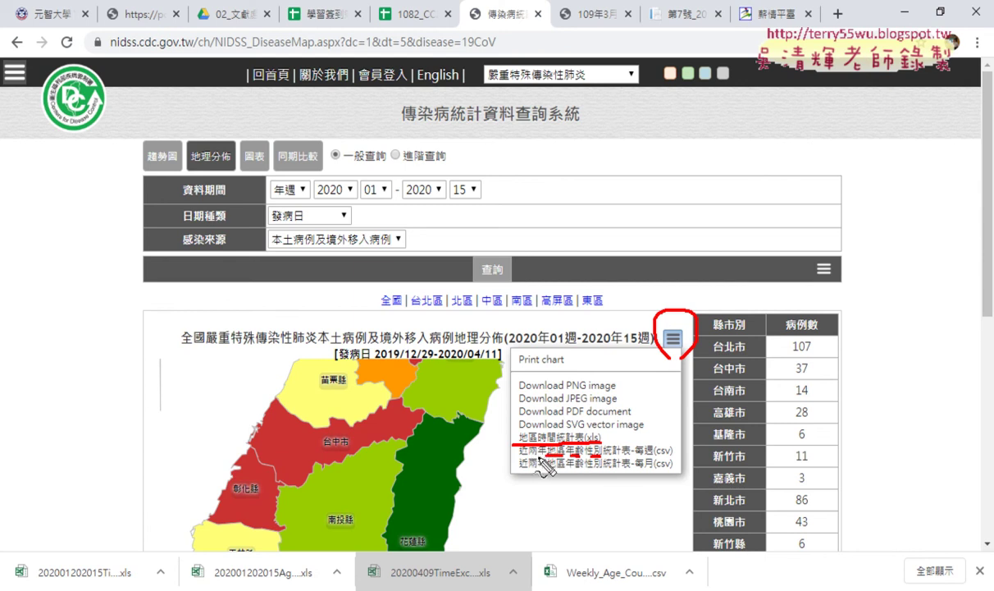
{"action": "key", "text": "Escape"}
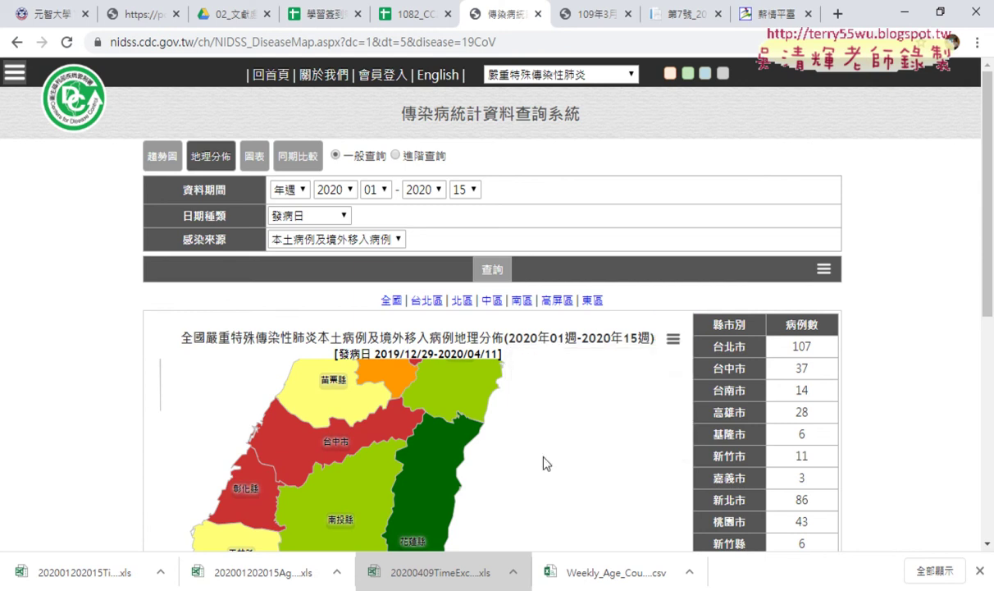
{"action": "left_click", "coordinate": [674, 339]}
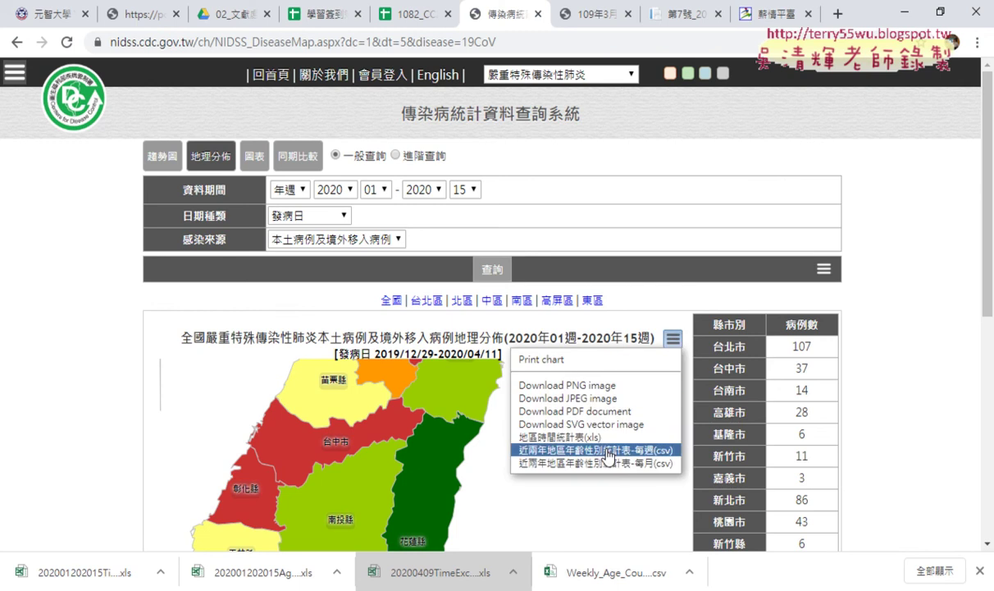
{"action": "left_click", "coordinate": [543, 437]}
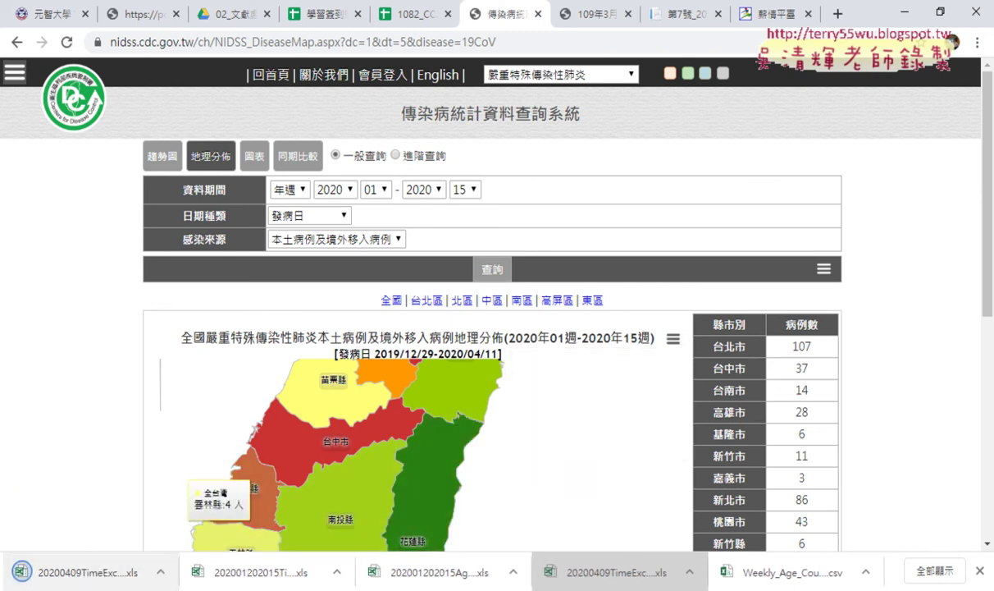
- Open the downloaded TimeExc xls in Excel, accepting the file format warning
{"action": "left_click", "coordinate": [162, 572]}
{"action": "left_click", "coordinate": [189, 468]}
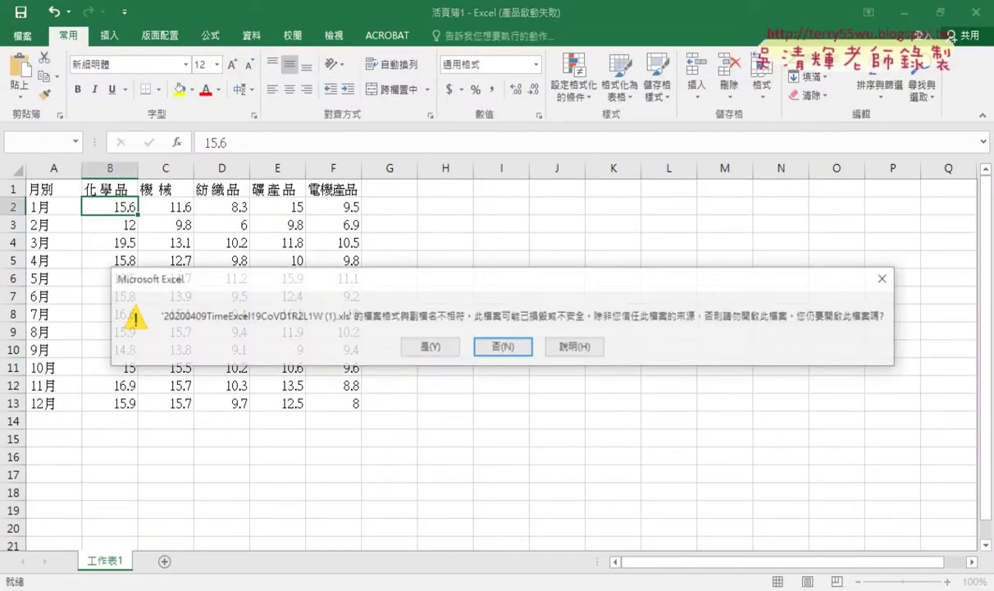
{"action": "left_click", "coordinate": [426, 349]}
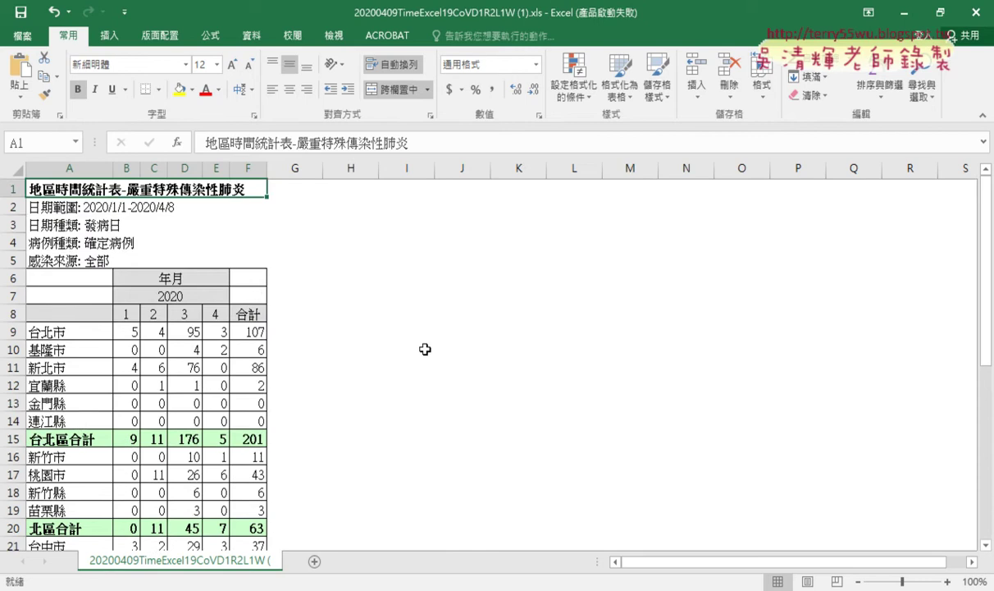
- Review the monthly county counts down to the 379 合計 row, then minimize Excel
{"action": "scroll", "coordinate": [289, 313], "scroll_direction": "down", "scroll_amount": 2}
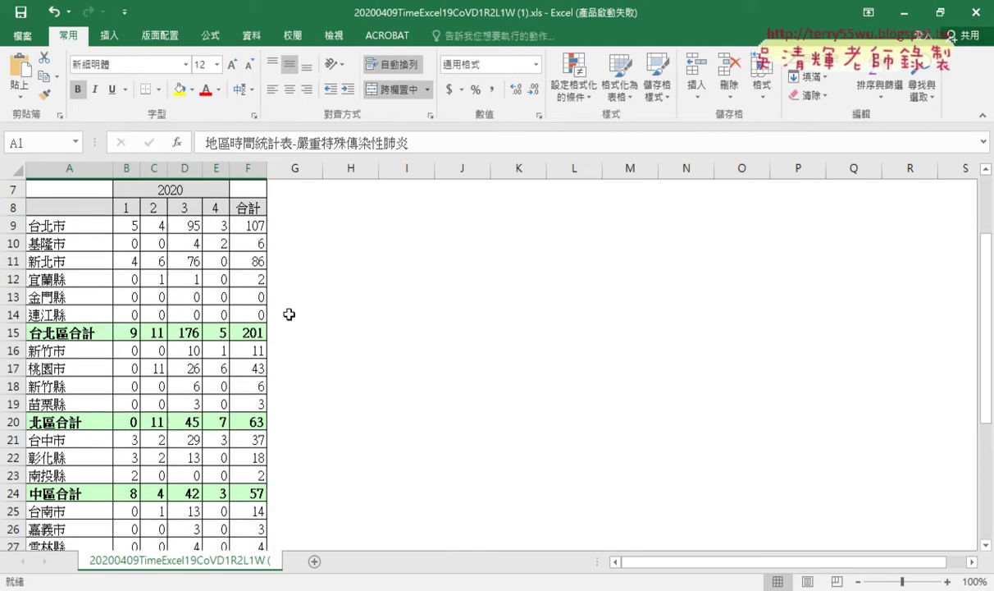
{"action": "left_click", "coordinate": [15, 332]}
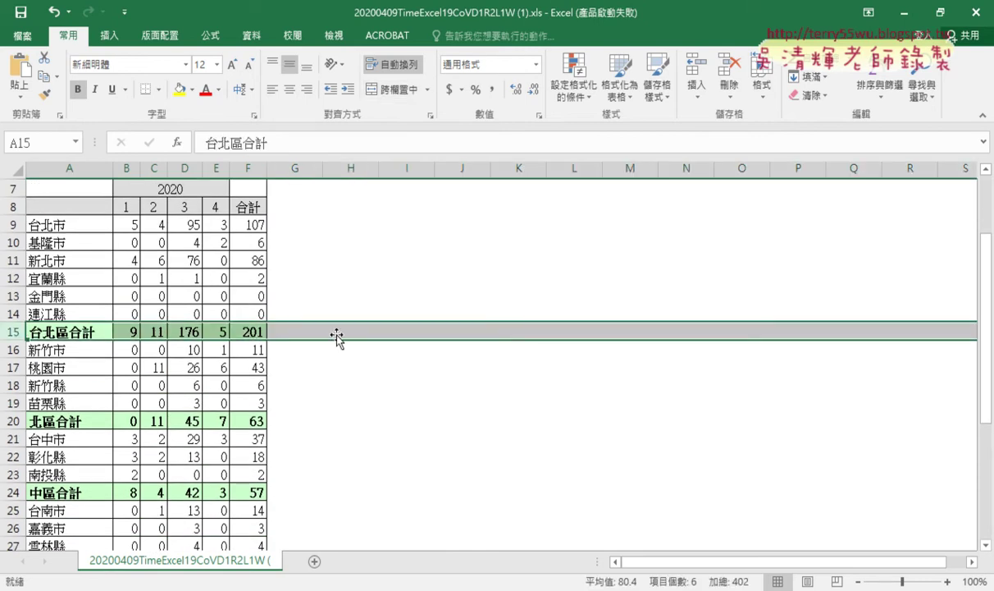
{"action": "scroll", "coordinate": [362, 374], "scroll_direction": "up", "scroll_amount": 2}
{"action": "scroll", "coordinate": [362, 374], "scroll_direction": "down", "scroll_amount": 1}
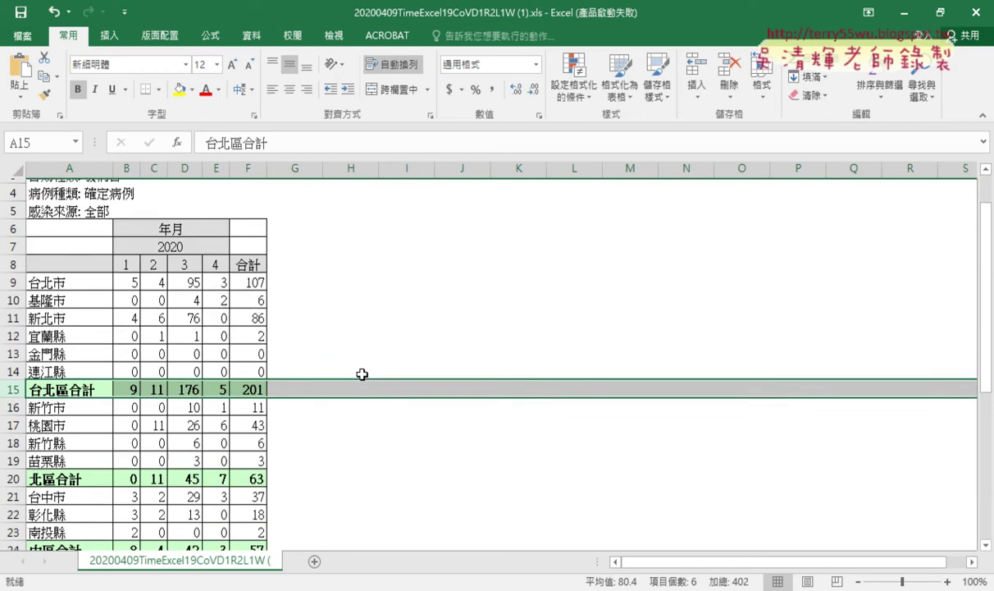
{"action": "left_click", "coordinate": [123, 173]}
{"action": "left_click_drag", "start_coordinate": [123, 173], "coordinate": [221, 183]}
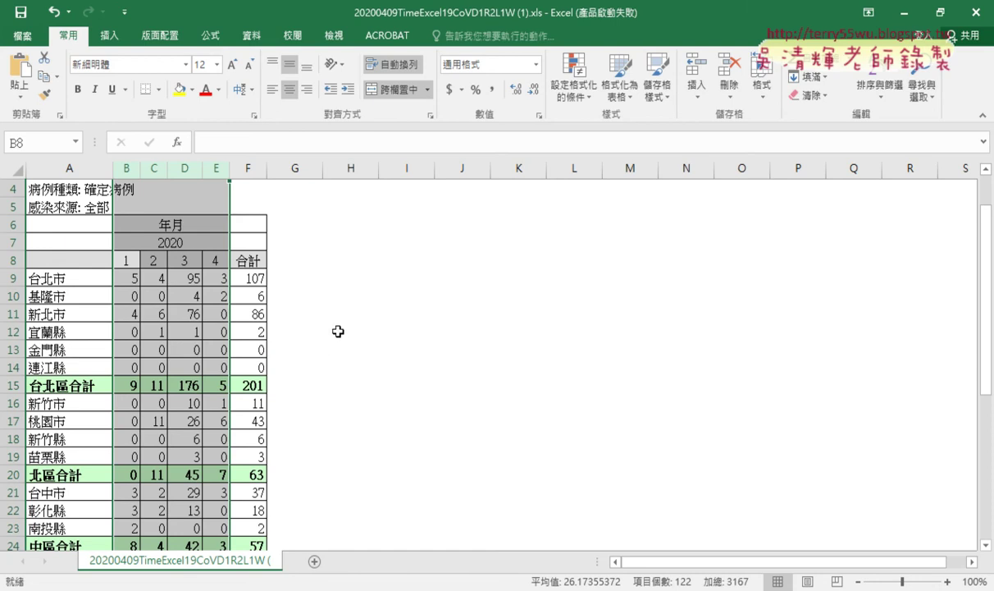
{"action": "scroll", "coordinate": [343, 338], "scroll_direction": "down", "scroll_amount": 2}
{"action": "scroll", "coordinate": [343, 343], "scroll_direction": "down", "scroll_amount": 3}
{"action": "scroll", "coordinate": [343, 343], "scroll_direction": "down", "scroll_amount": 1}
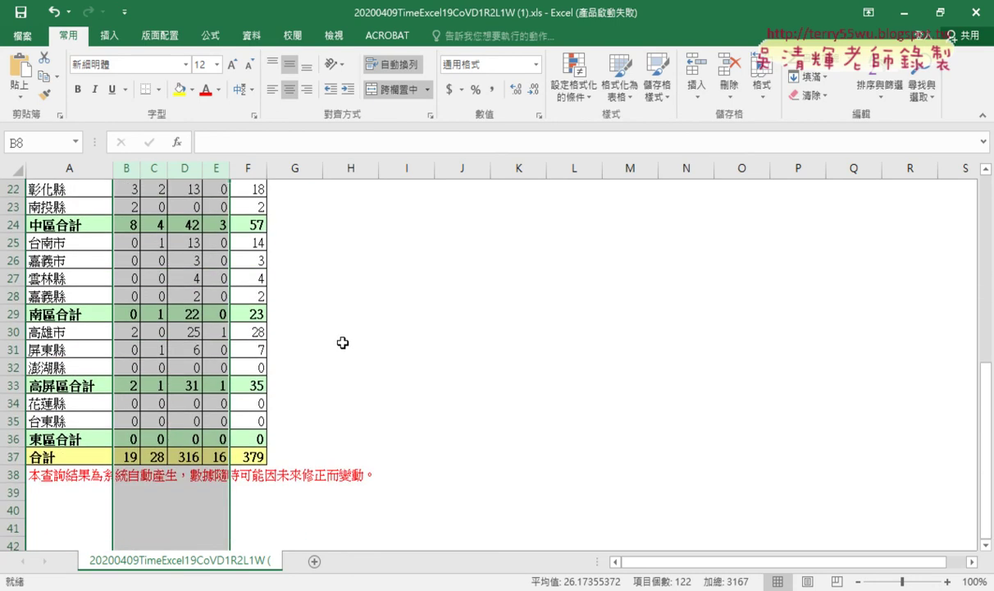
{"action": "left_click", "coordinate": [905, 14]}
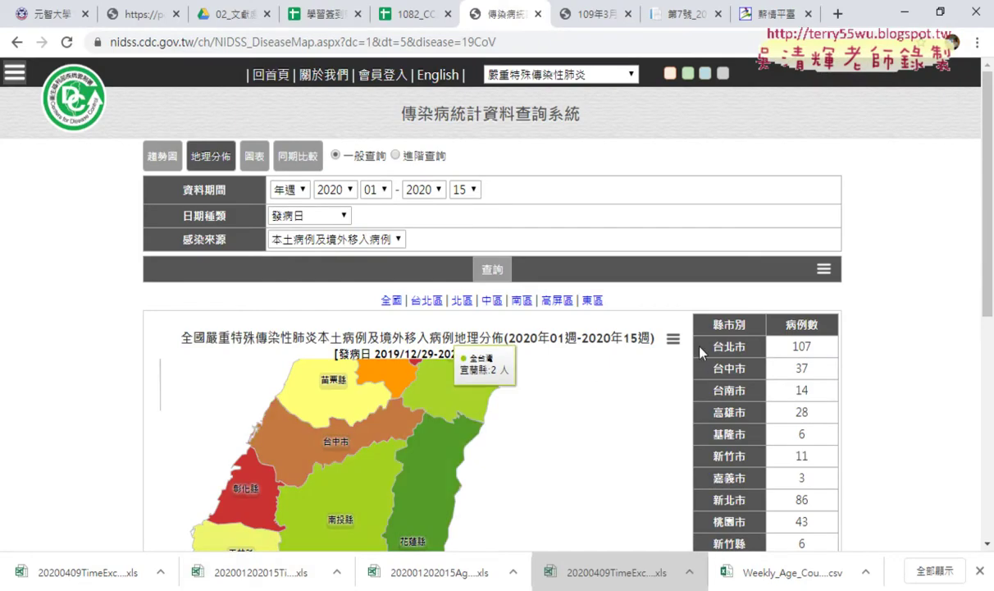
- Download the monthly age and gender statistics csv from the chart's export menu
{"action": "left_click", "coordinate": [672, 338]}
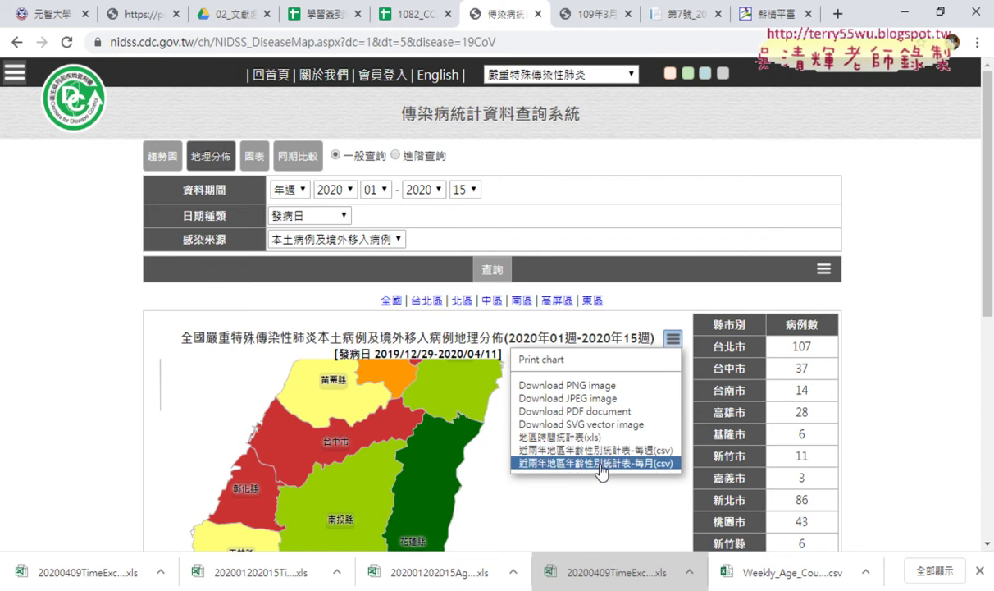
{"action": "left_click", "coordinate": [636, 464]}
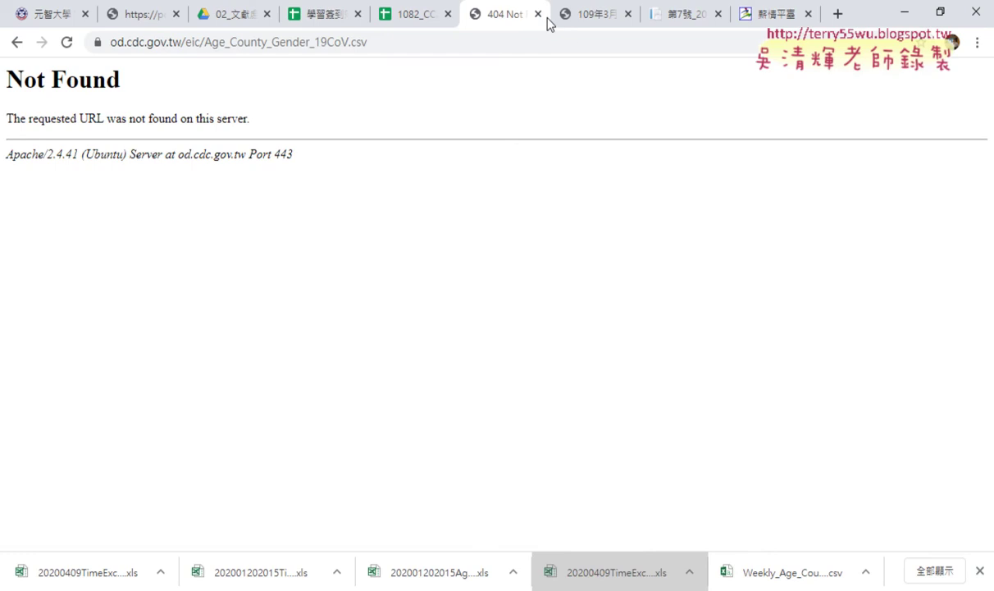
{"action": "left_click", "coordinate": [17, 42]}
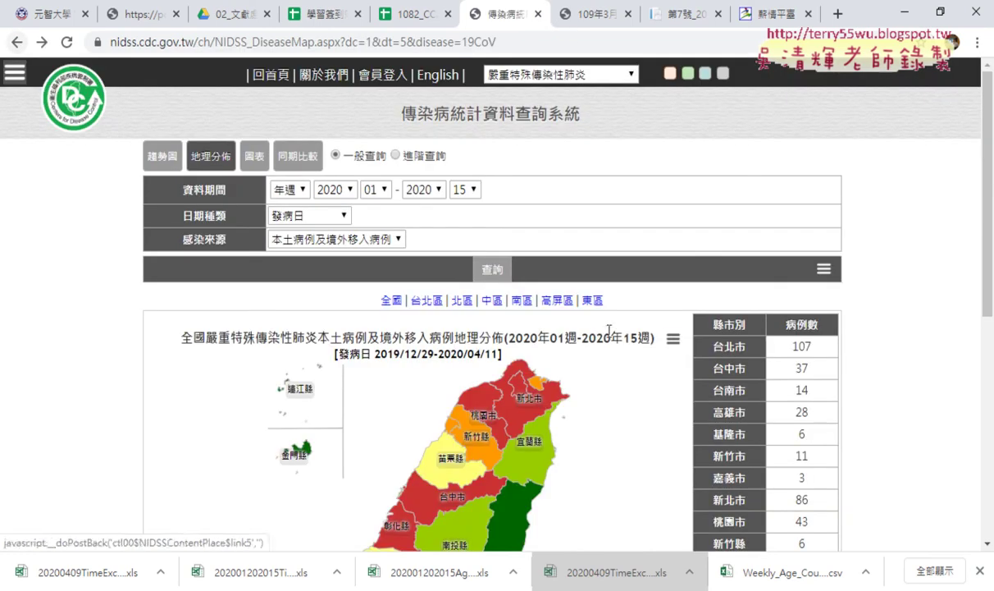
- Download the 近兩年地區年齡性別統計表-每週(csv) weekly file from the export menu
{"action": "left_click", "coordinate": [670, 343]}
{"action": "left_click", "coordinate": [656, 446]}
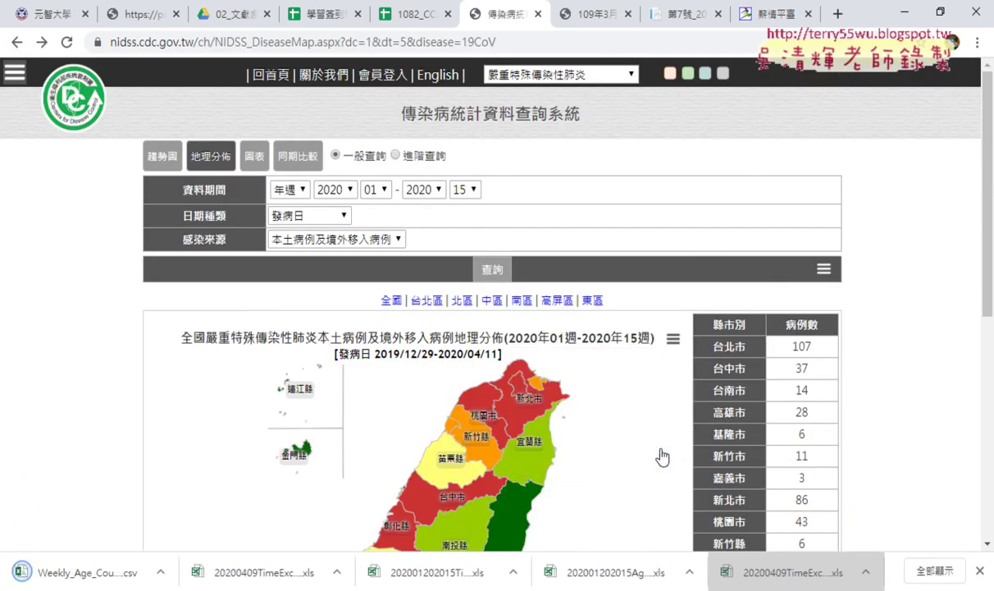
{"action": "left_click", "coordinate": [160, 572]}
{"action": "left_click", "coordinate": [672, 340]}
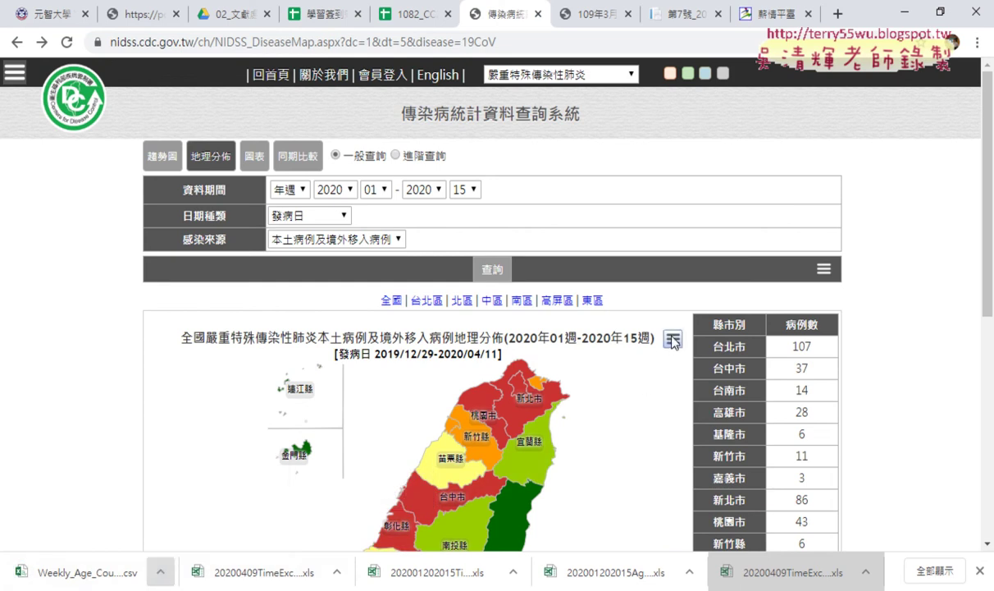
- Highlight the weekly csv, xls and monthly csv export options, then open the weekly csv download's options
{"action": "left_click", "coordinate": [672, 340]}
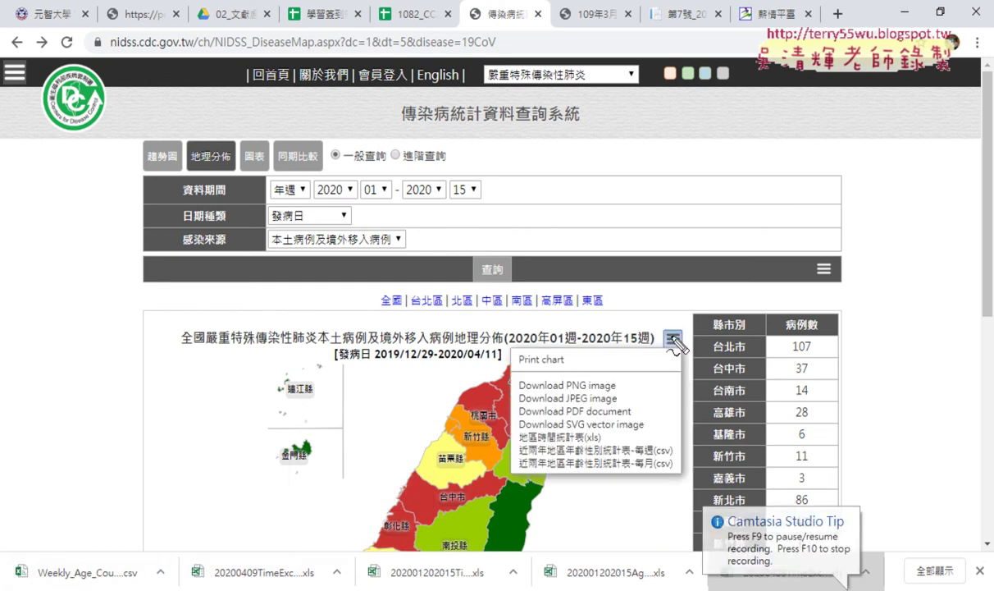
{"action": "left_click_drag", "start_coordinate": [656, 450], "coordinate": [671, 453]}
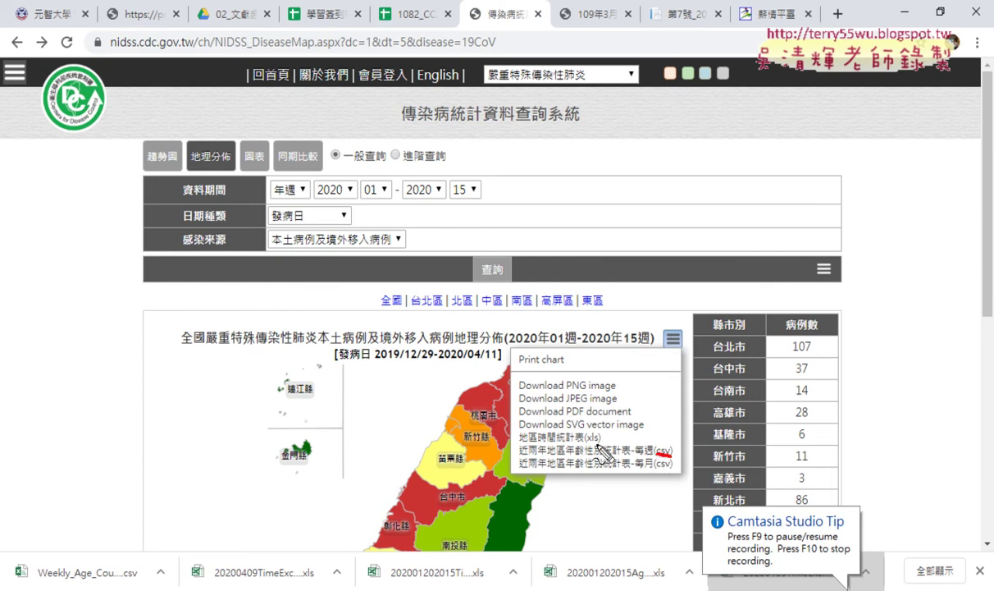
{"action": "left_click_drag", "start_coordinate": [587, 443], "coordinate": [601, 444]}
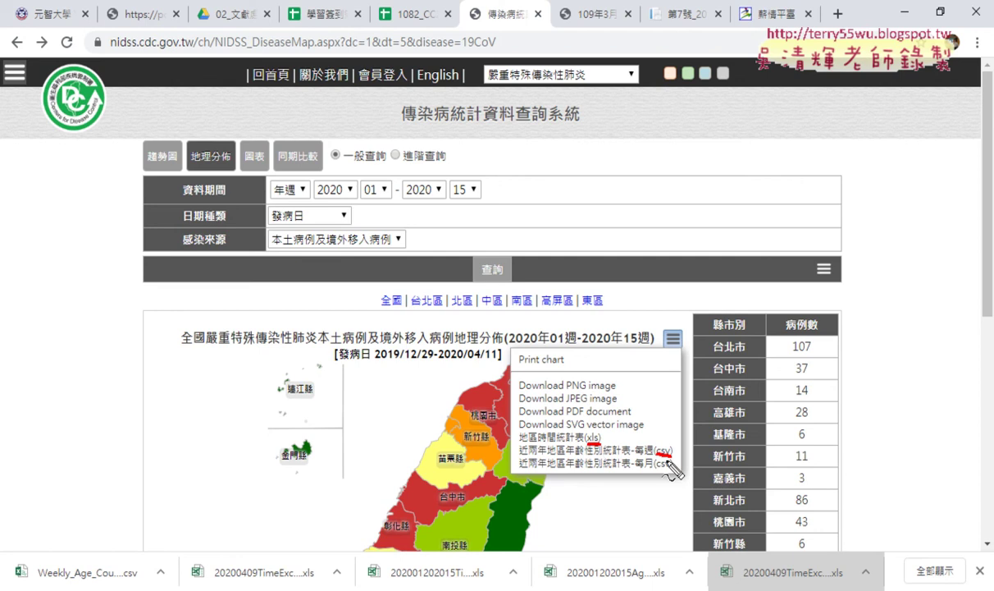
{"action": "left_click_drag", "start_coordinate": [656, 462], "coordinate": [671, 459]}
{"action": "key", "text": "Escape"}
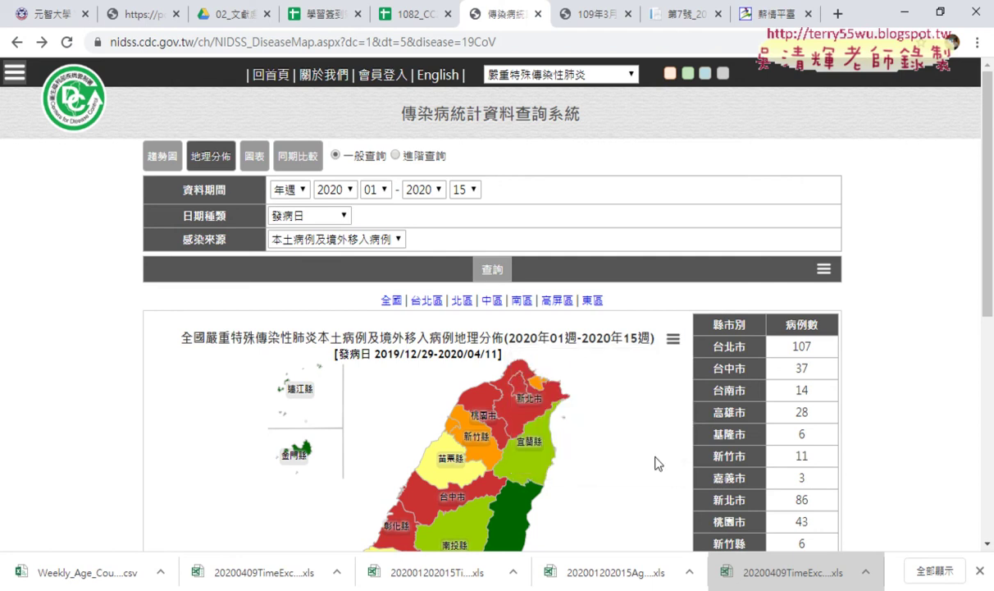
{"action": "left_click", "coordinate": [160, 572]}
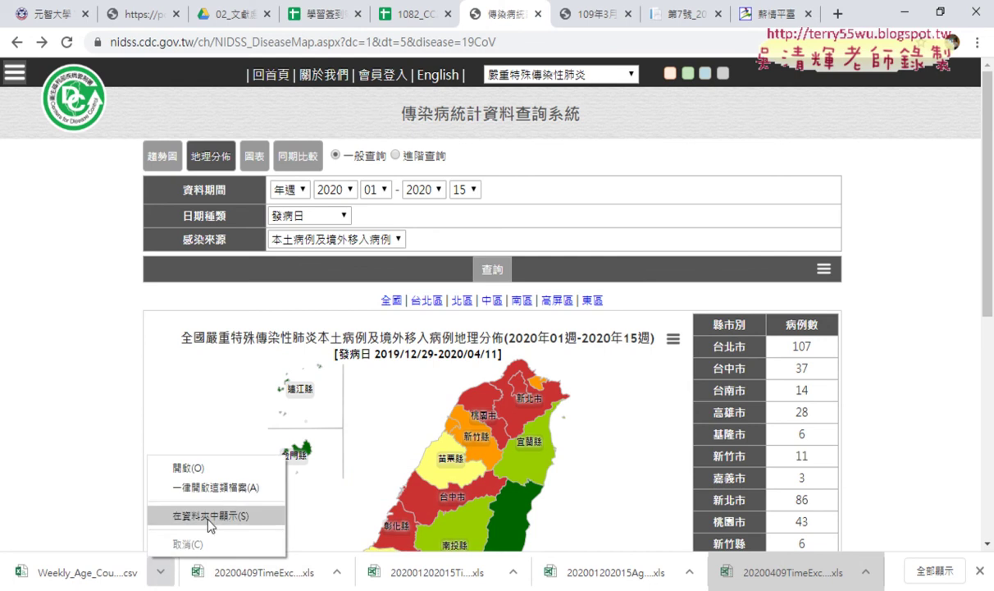
- Show the weekly csv in its folder, open a copy in Excel, then minimize Excel
{"action": "left_click", "coordinate": [211, 516]}
{"action": "left_click", "coordinate": [439, 359]}
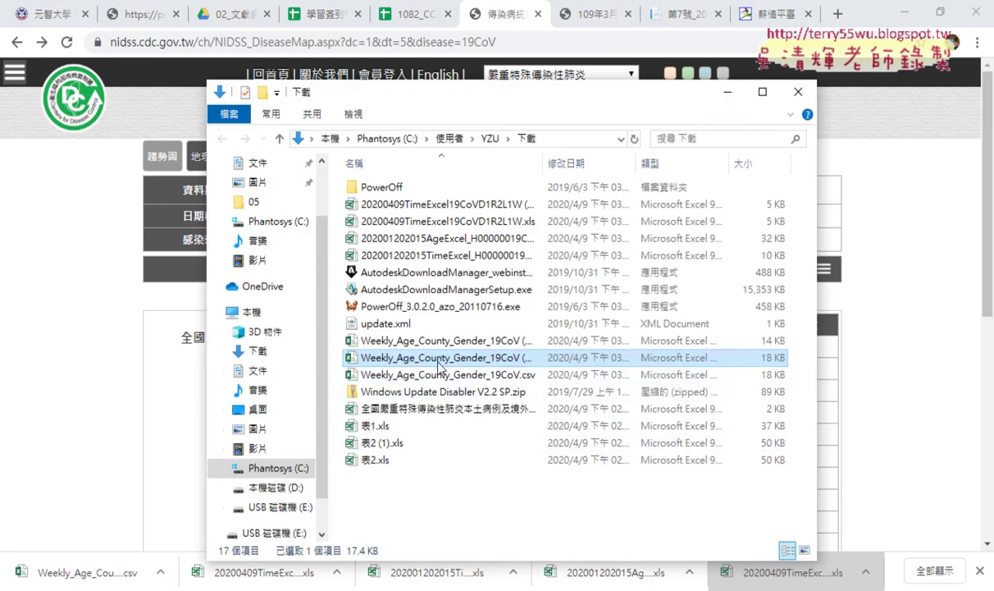
{"action": "mouse_move", "coordinate": [443, 357]}
{"action": "double_click", "coordinate": [462, 365]}
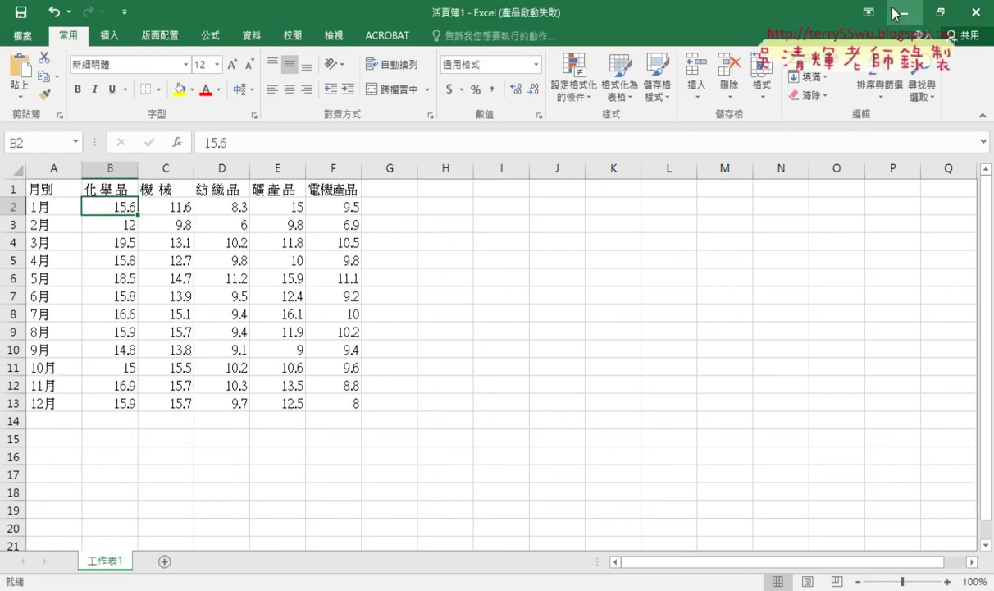
{"action": "left_click", "coordinate": [895, 10]}
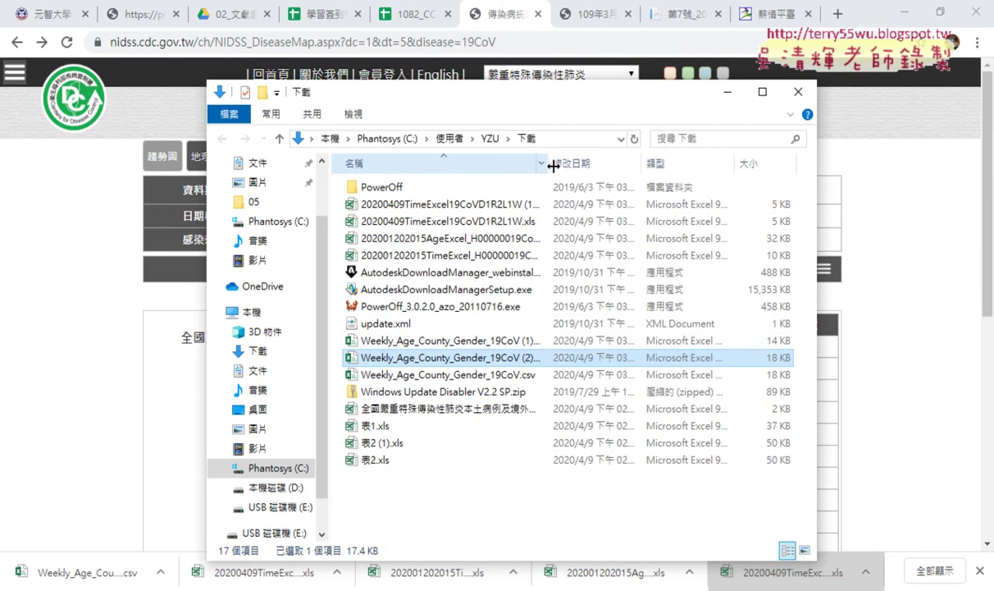
- Widen the 名稱 column and open Weekly_Age_County_Gender_19CoV.csv in Notepad via 編輯
{"action": "left_click_drag", "start_coordinate": [554, 166], "coordinate": [625, 166]}
{"action": "left_click", "coordinate": [471, 377]}
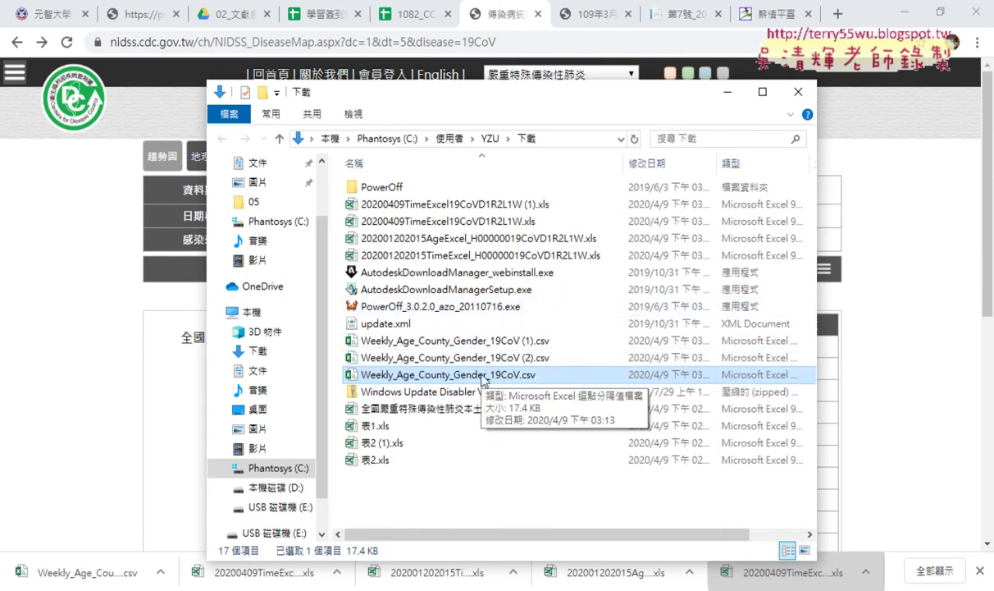
{"action": "right_click", "coordinate": [484, 380]}
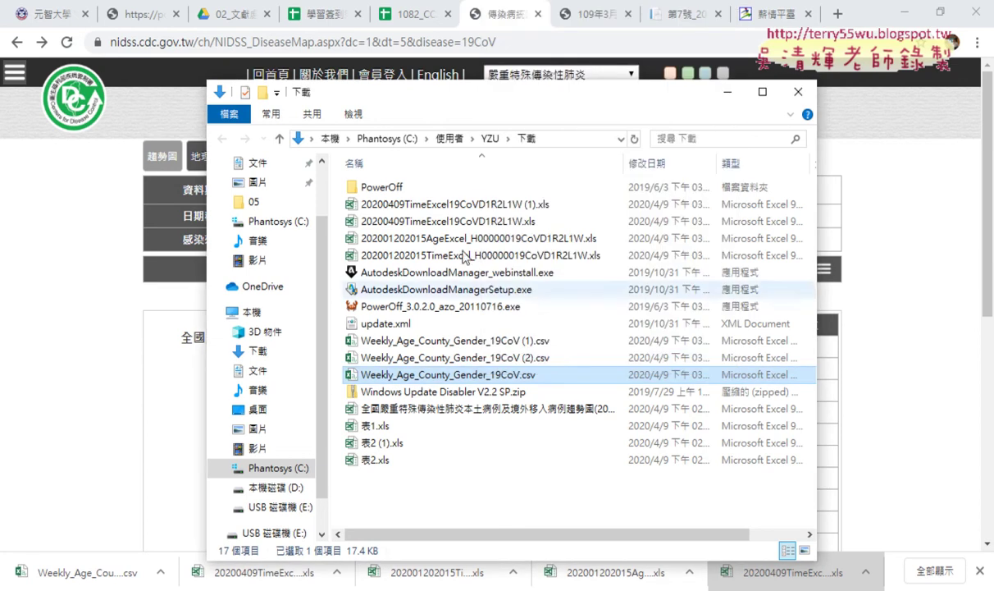
{"action": "right_click", "coordinate": [453, 378]}
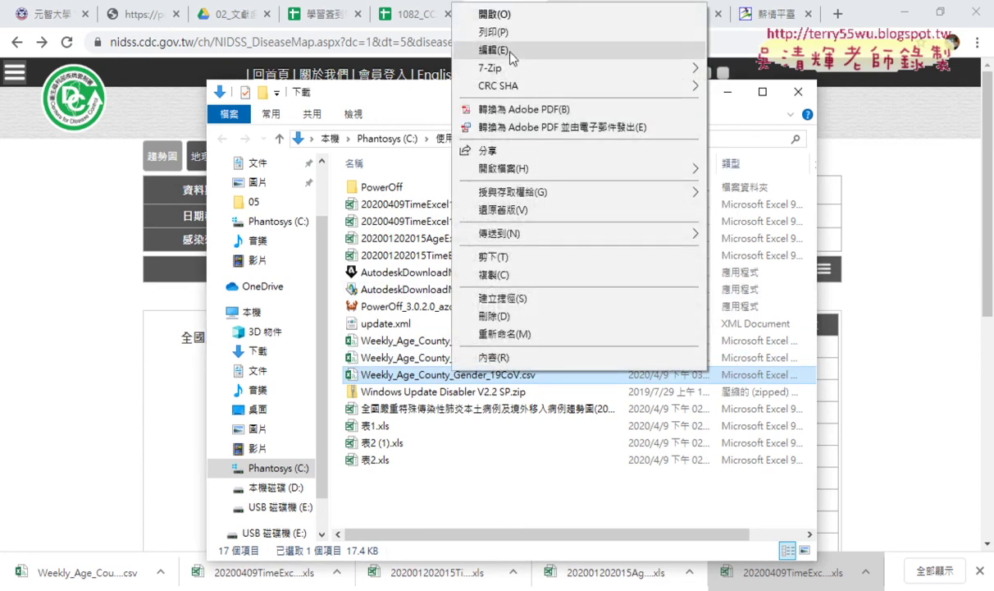
{"action": "left_click", "coordinate": [482, 50]}
{"action": "left_click_drag", "start_coordinate": [455, 190], "coordinate": [381, 40]}
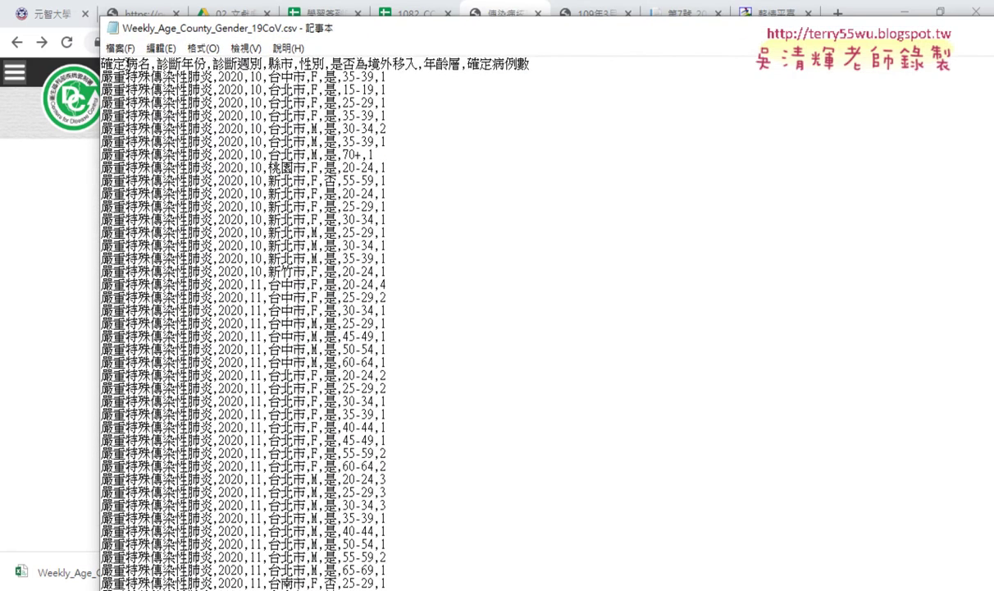
- Use 另存新檔 to change 編碼 from UTF-8 to ANSI and overwrite the existing CSV
{"action": "left_click", "coordinate": [120, 48]}
{"action": "left_click", "coordinate": [141, 120]}
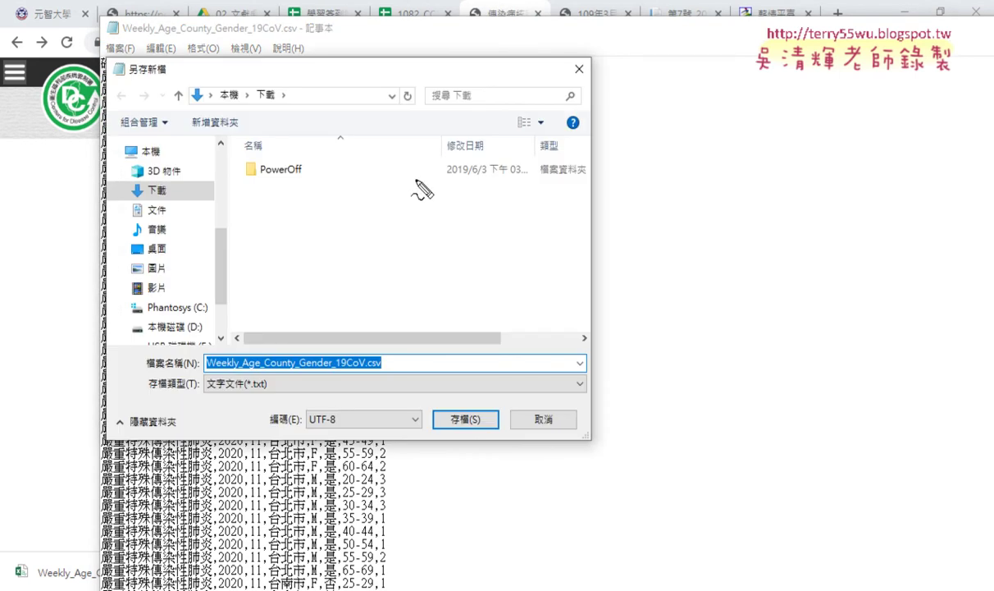
{"action": "left_click_drag", "start_coordinate": [349, 427], "coordinate": [374, 425]}
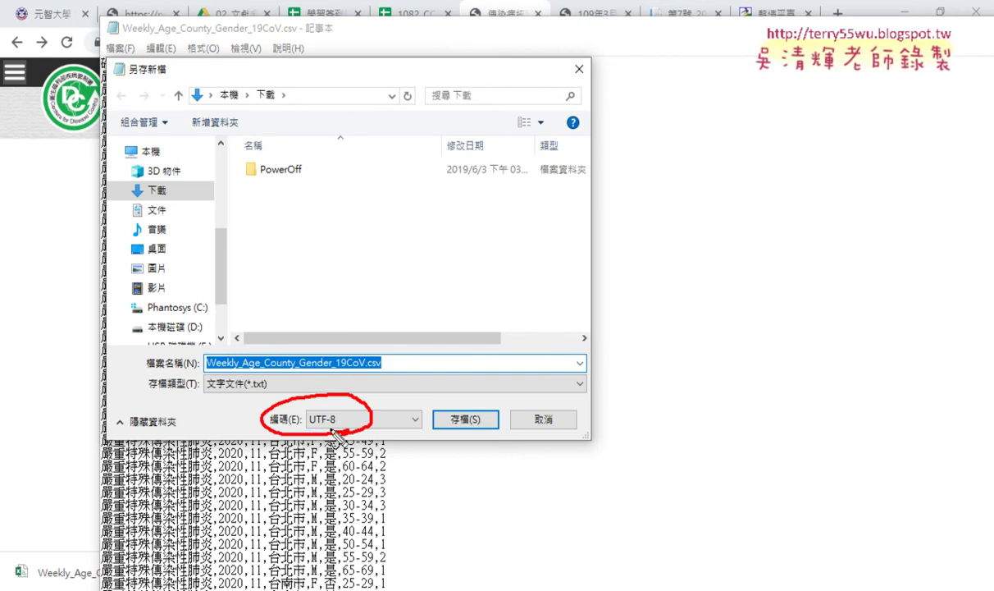
{"action": "mouse_move", "coordinate": [414, 368]}
{"action": "left_mouse_down"}
{"action": "mouse_move", "coordinate": [349, 401]}
{"action": "mouse_move", "coordinate": [398, 400]}
{"action": "left_mouse_up"}
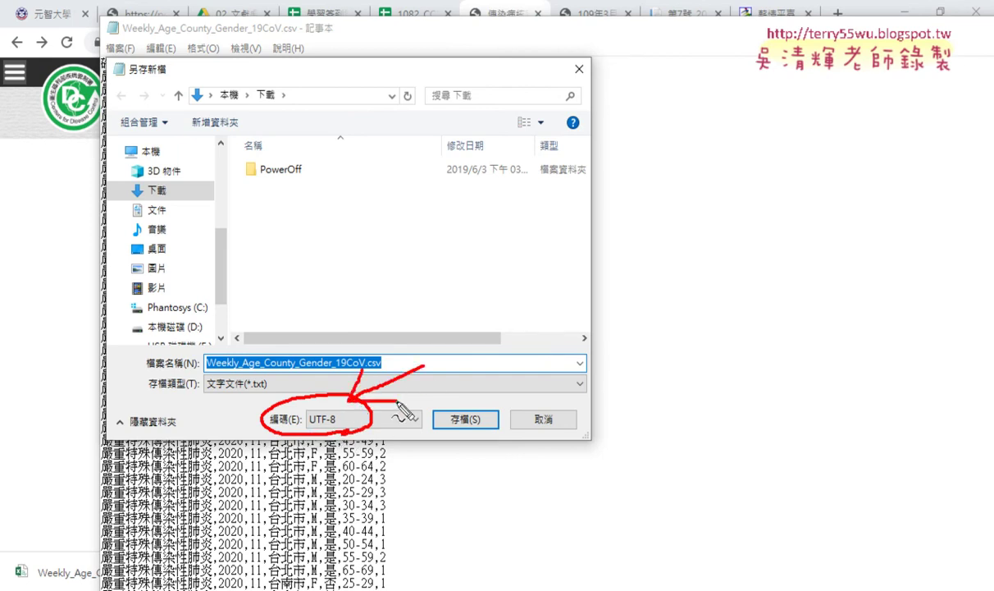
{"action": "left_click_drag", "start_coordinate": [312, 425], "coordinate": [333, 426]}
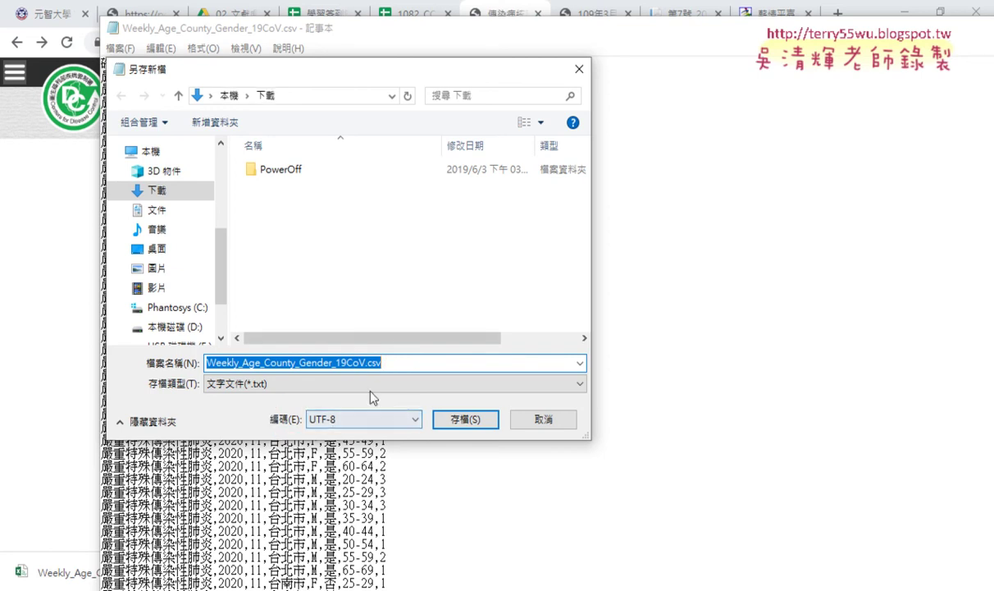
{"action": "left_click", "coordinate": [343, 419]}
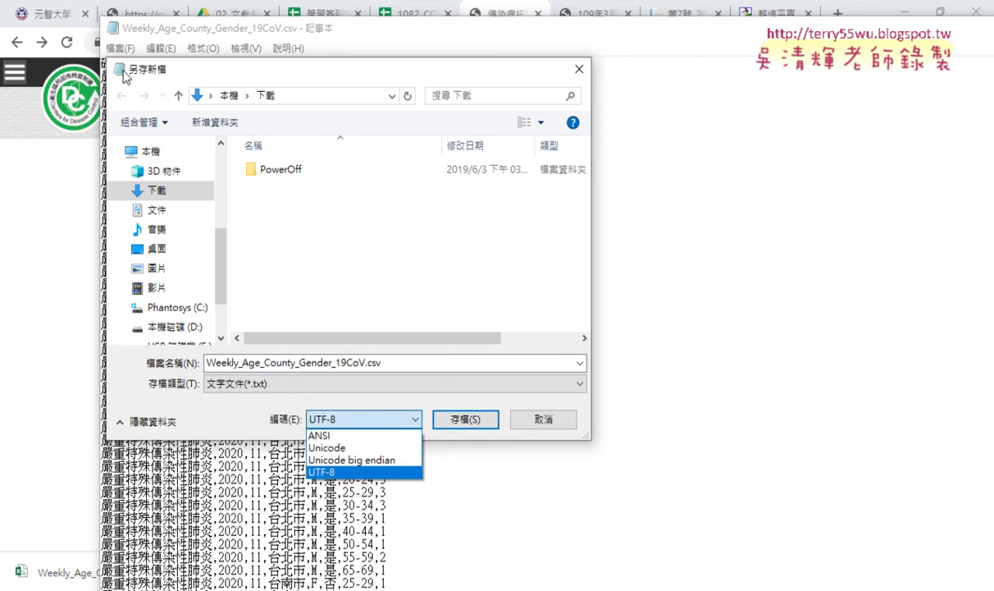
{"action": "left_click", "coordinate": [328, 436]}
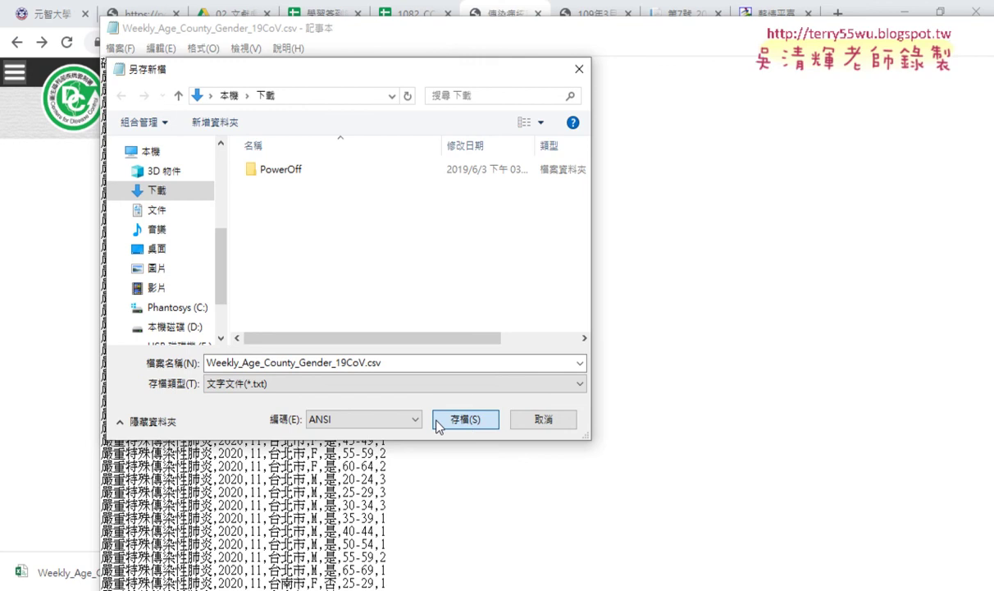
{"action": "left_click", "coordinate": [377, 420]}
{"action": "left_click", "coordinate": [378, 420]}
{"action": "left_click", "coordinate": [462, 420]}
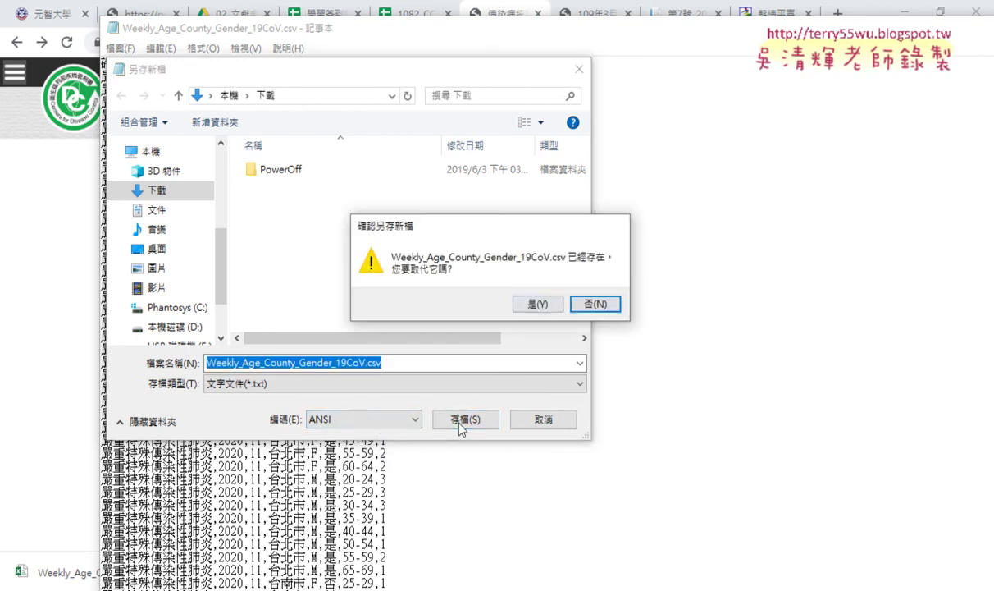
{"action": "left_click", "coordinate": [538, 304]}
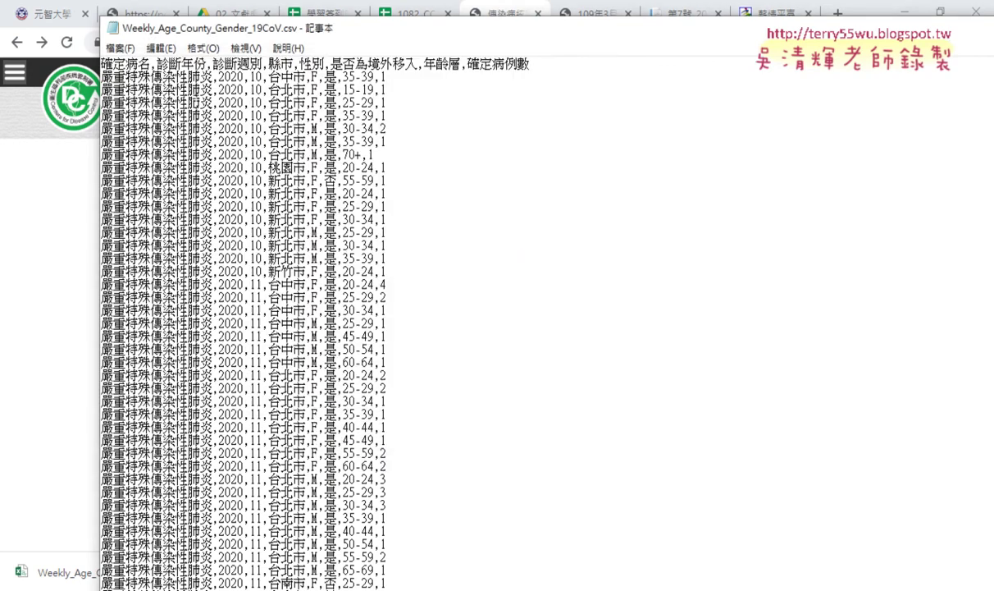
- Close Notepad and open the ANSI-saved Weekly_Age_County_Gender_19CoV.csv in Excel
{"action": "left_click", "coordinate": [114, 30]}
{"action": "left_click", "coordinate": [142, 145]}
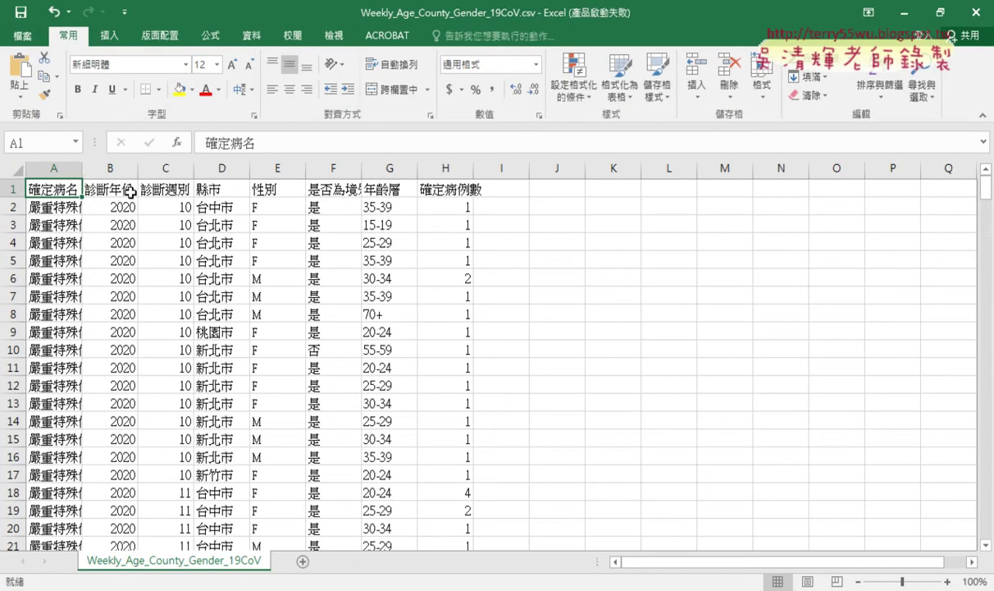
{"action": "double_click", "coordinate": [79, 168]}
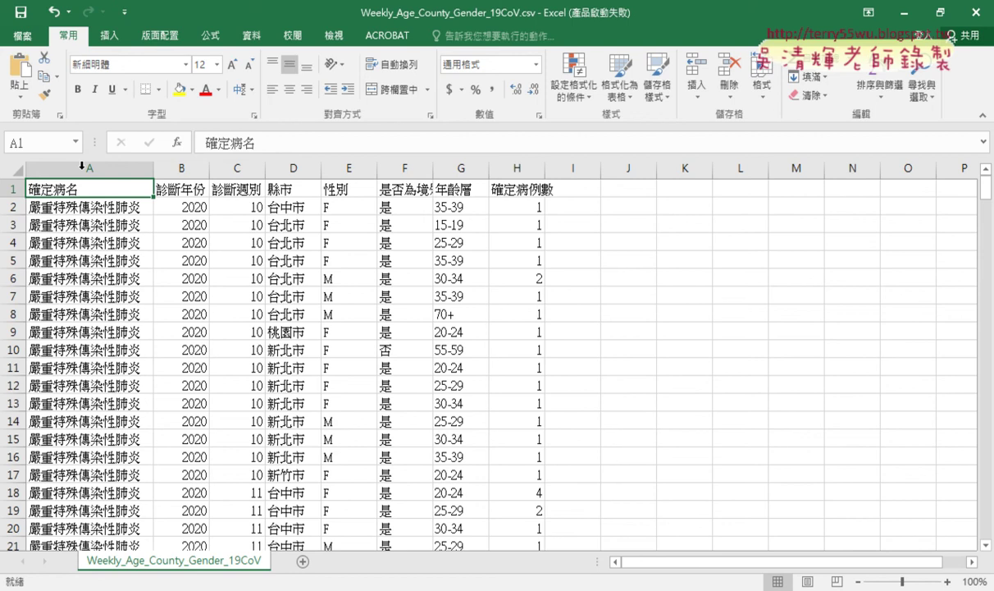
- Check that the case data ends at row 293 using Ctrl+Down
{"action": "scroll", "coordinate": [237, 391], "scroll_direction": "down", "scroll_amount": 3}
{"action": "scroll", "coordinate": [238, 391], "scroll_direction": "down", "scroll_amount": 6}
{"action": "scroll", "coordinate": [237, 393], "scroll_direction": "down", "scroll_amount": 4}
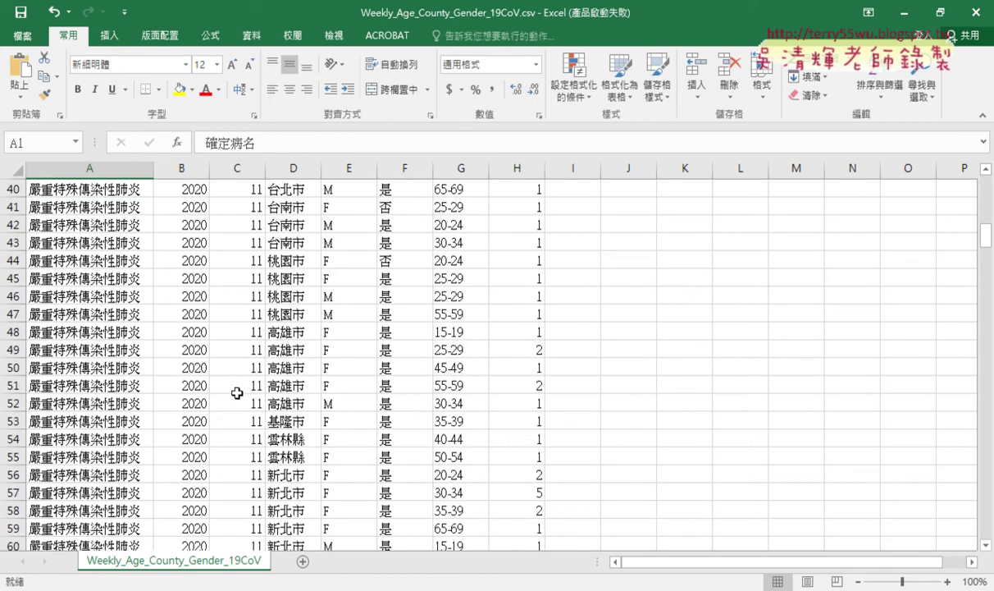
{"action": "scroll", "coordinate": [237, 393], "scroll_direction": "up", "scroll_amount": 5}
{"action": "scroll", "coordinate": [237, 393], "scroll_direction": "up", "scroll_amount": 1}
{"action": "scroll", "coordinate": [237, 393], "scroll_direction": "down", "scroll_amount": 2}
{"action": "left_click", "coordinate": [184, 370]}
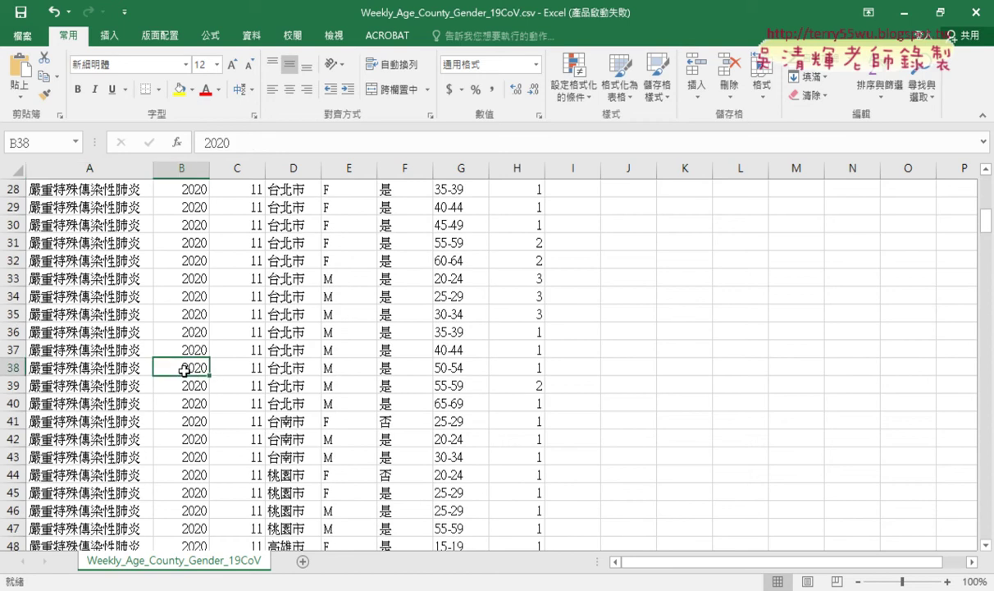
{"action": "key", "text": "ctrl+Down"}
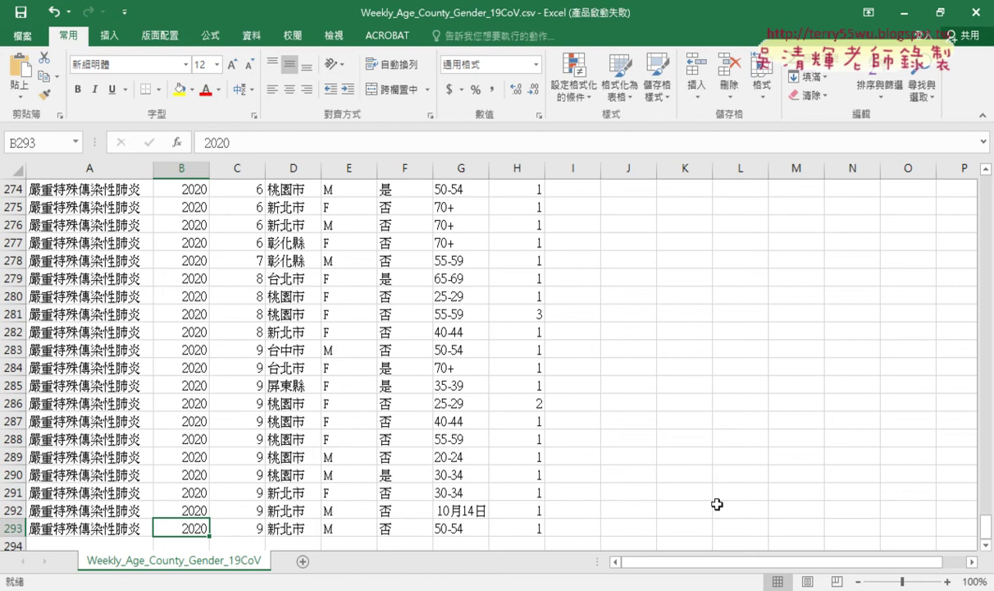
- Auto-fit column F so the 是否為境外移入 header shows in full
{"action": "left_click_drag", "start_coordinate": [986, 525], "coordinate": [990, 187]}
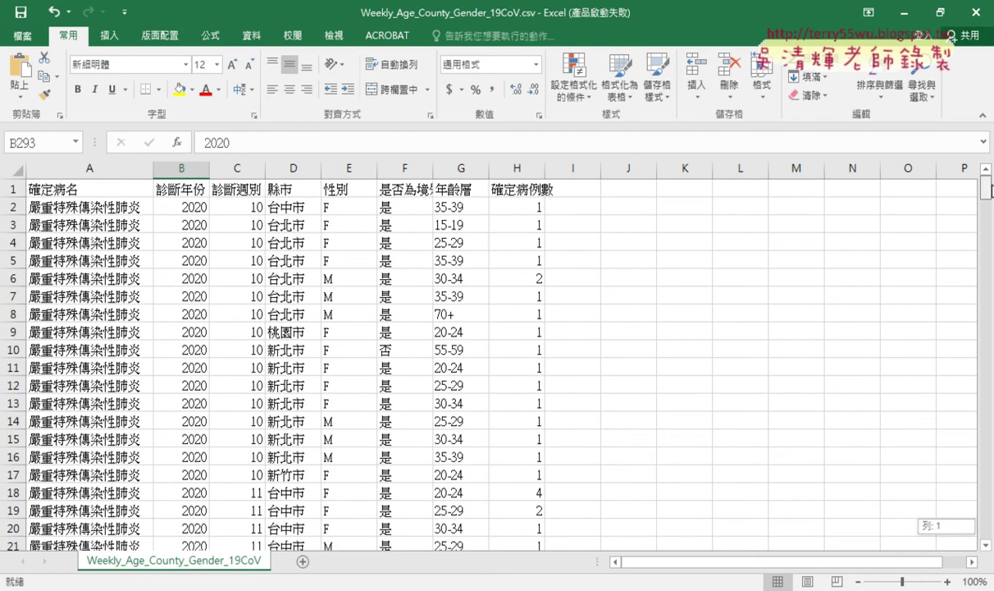
{"action": "left_click_drag", "start_coordinate": [186, 208], "coordinate": [220, 205]}
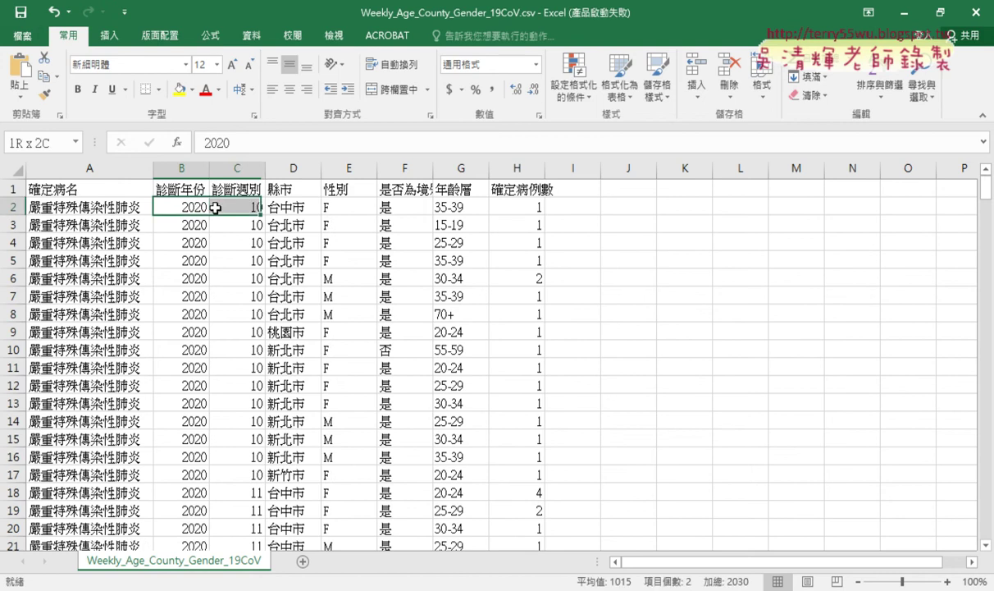
{"action": "left_click", "coordinate": [304, 209]}
{"action": "left_click", "coordinate": [370, 205]}
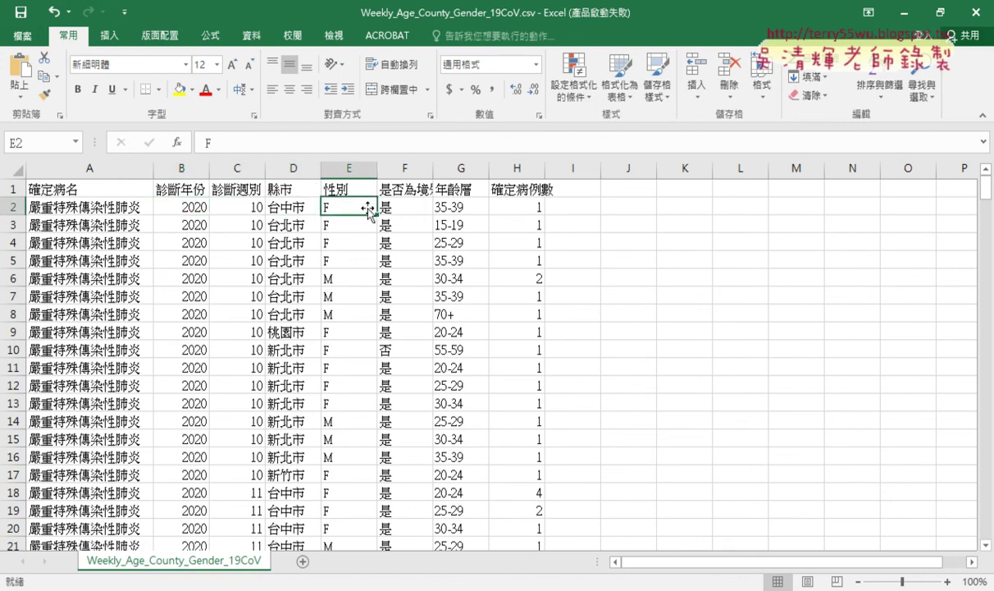
{"action": "double_click", "coordinate": [434, 165]}
{"action": "left_click", "coordinate": [432, 207]}
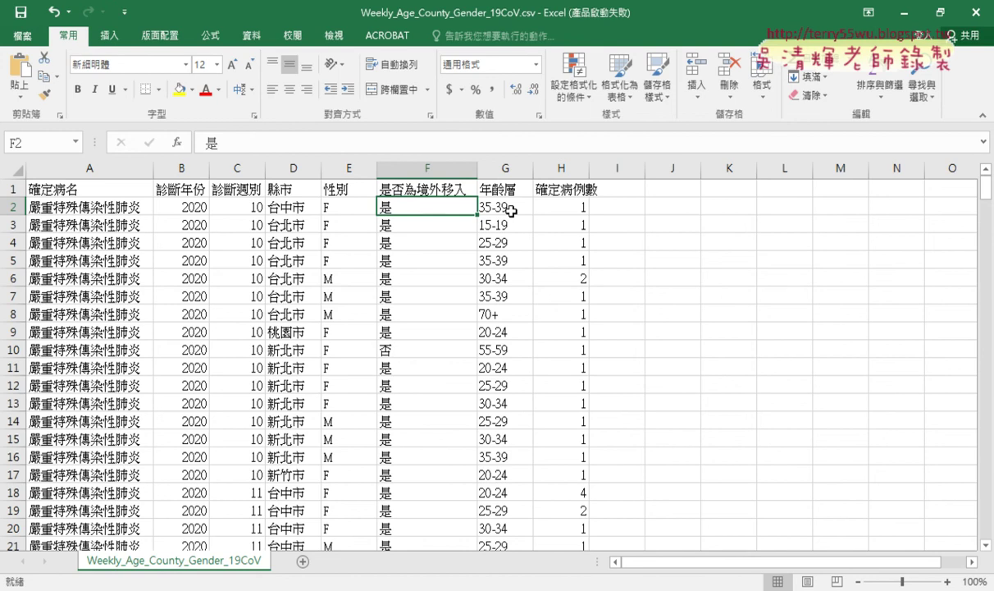
{"action": "left_click", "coordinate": [216, 313]}
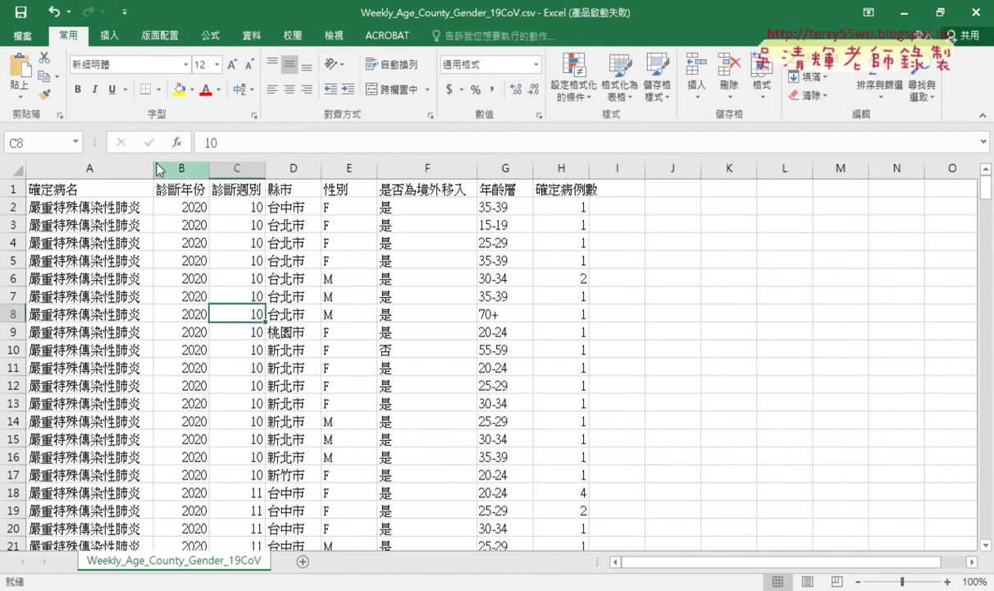
- From the Insert tab, start a PivotTable on the full case data range, placed on a new worksheet
{"action": "left_click", "coordinate": [112, 36]}
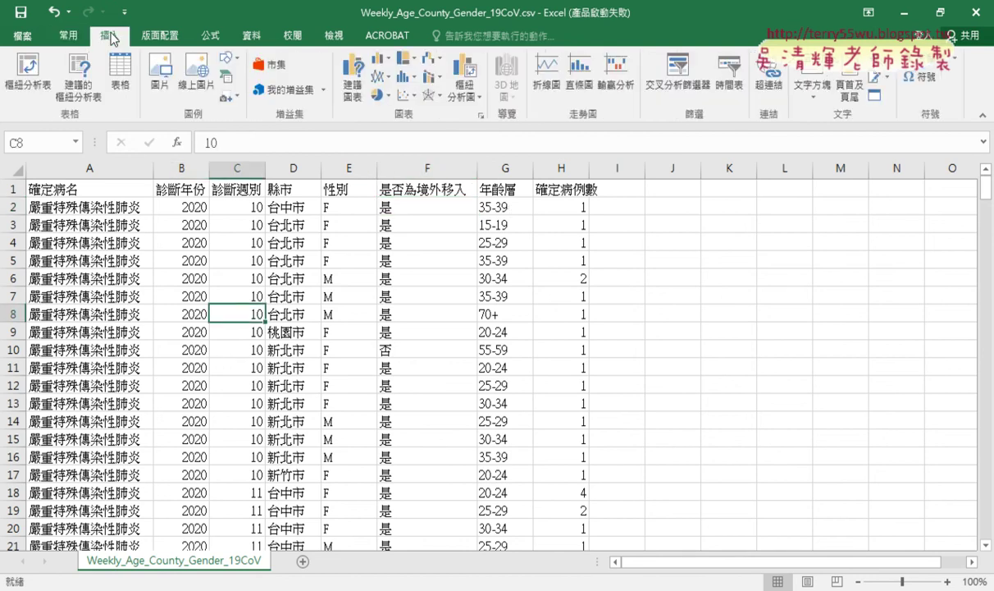
{"action": "left_click_drag", "start_coordinate": [37, 107], "coordinate": [55, 62]}
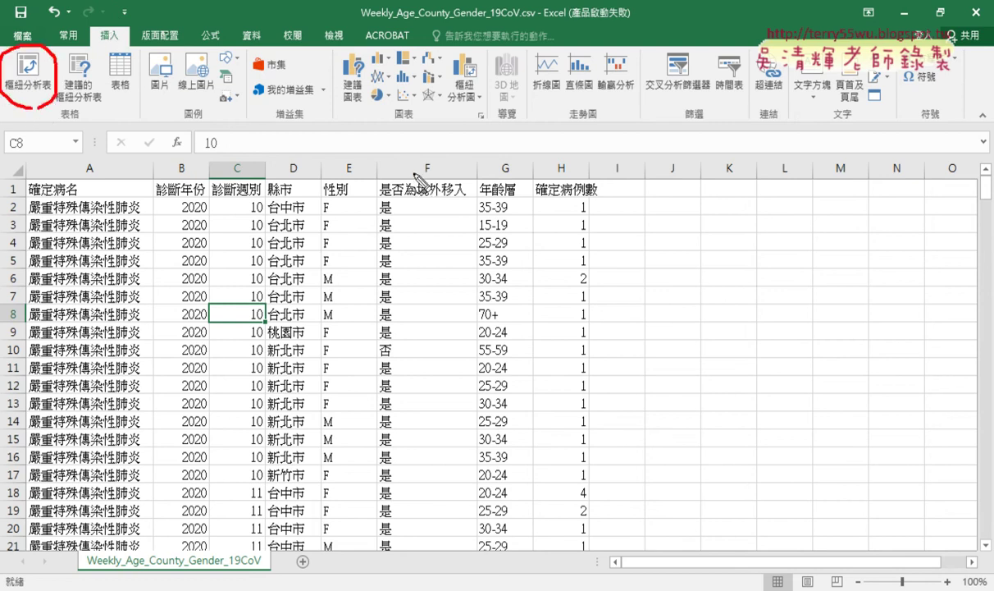
{"action": "mouse_move", "coordinate": [380, 151]}
{"action": "left_mouse_down"}
{"action": "mouse_move", "coordinate": [160, 472]}
{"action": "mouse_move", "coordinate": [369, 169]}
{"action": "left_mouse_up"}
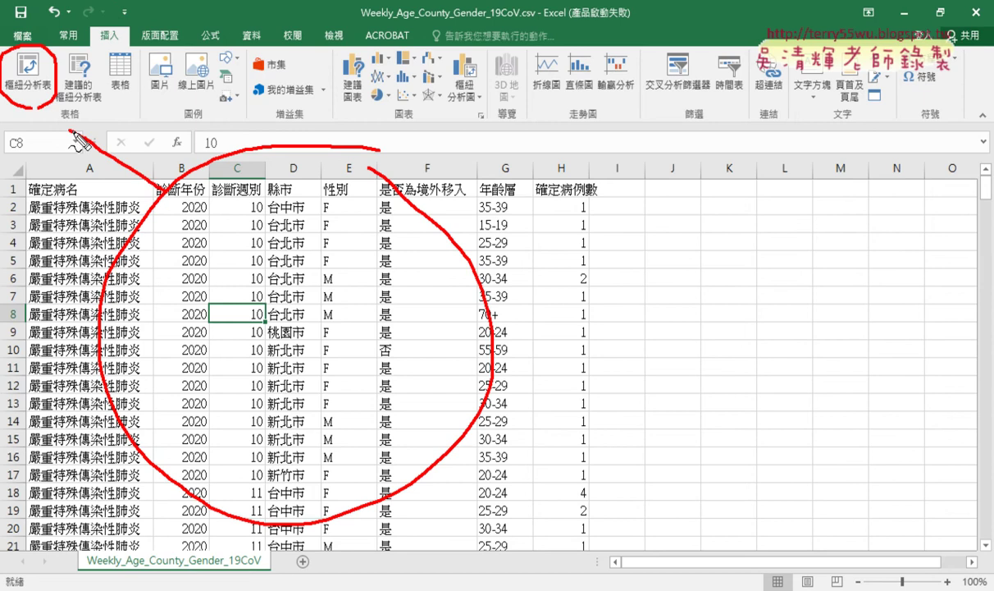
{"action": "mouse_move", "coordinate": [48, 111]}
{"action": "left_mouse_down"}
{"action": "mouse_move", "coordinate": [59, 152]}
{"action": "mouse_move", "coordinate": [90, 122]}
{"action": "left_mouse_up"}
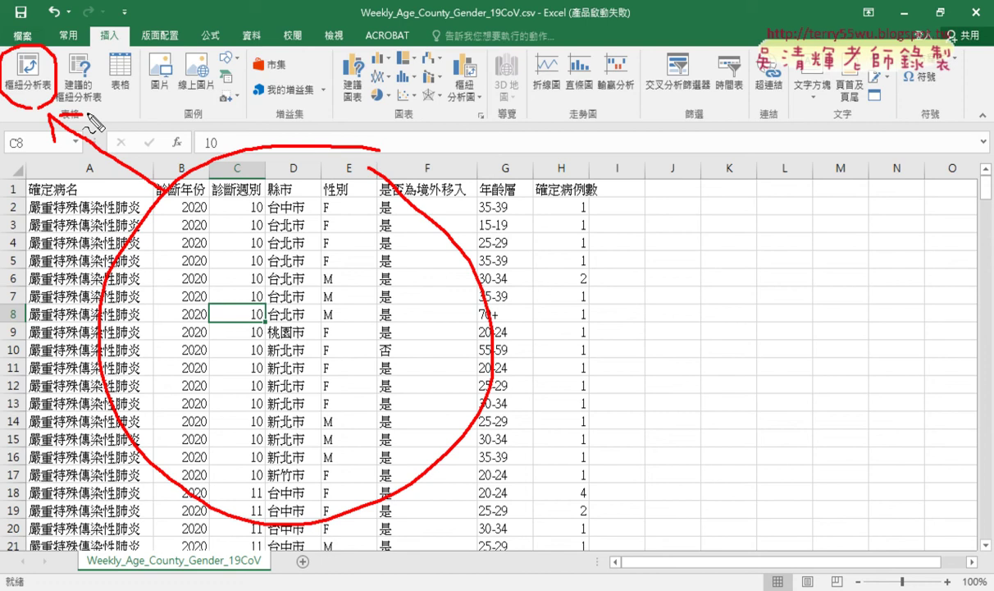
{"action": "key", "text": "Escape"}
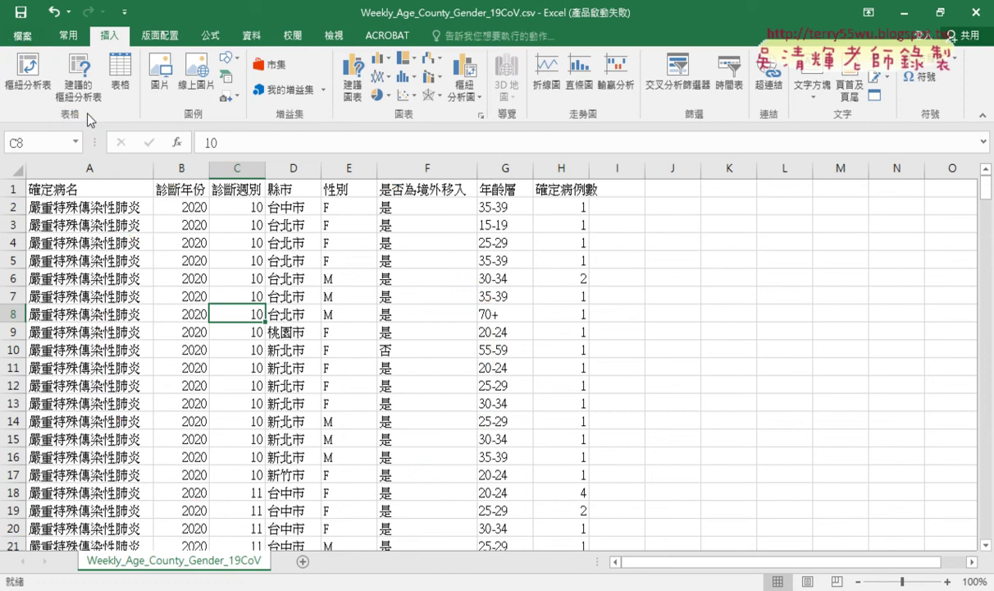
{"action": "left_click", "coordinate": [298, 262]}
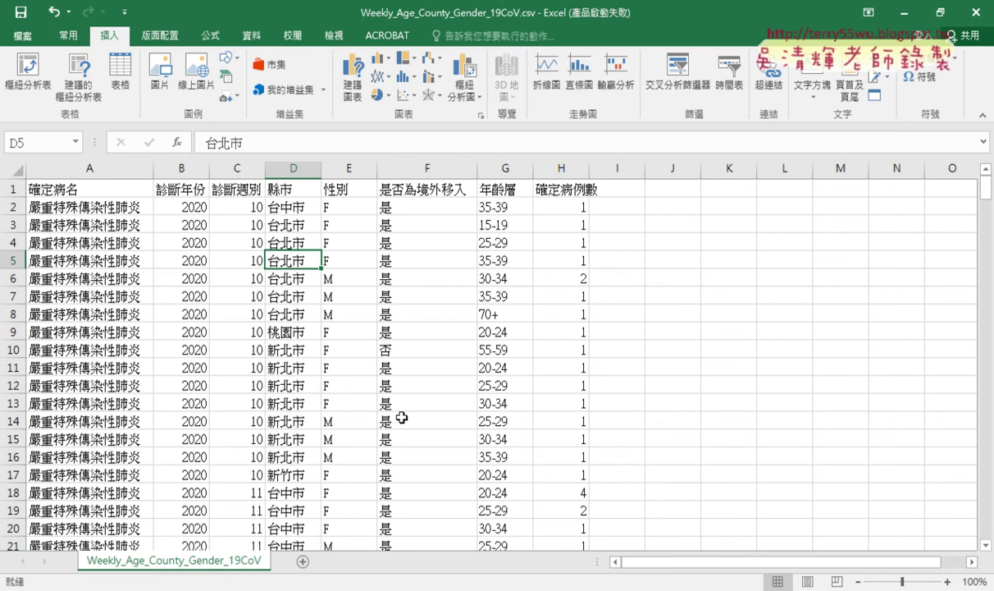
{"action": "left_click", "coordinate": [18, 88]}
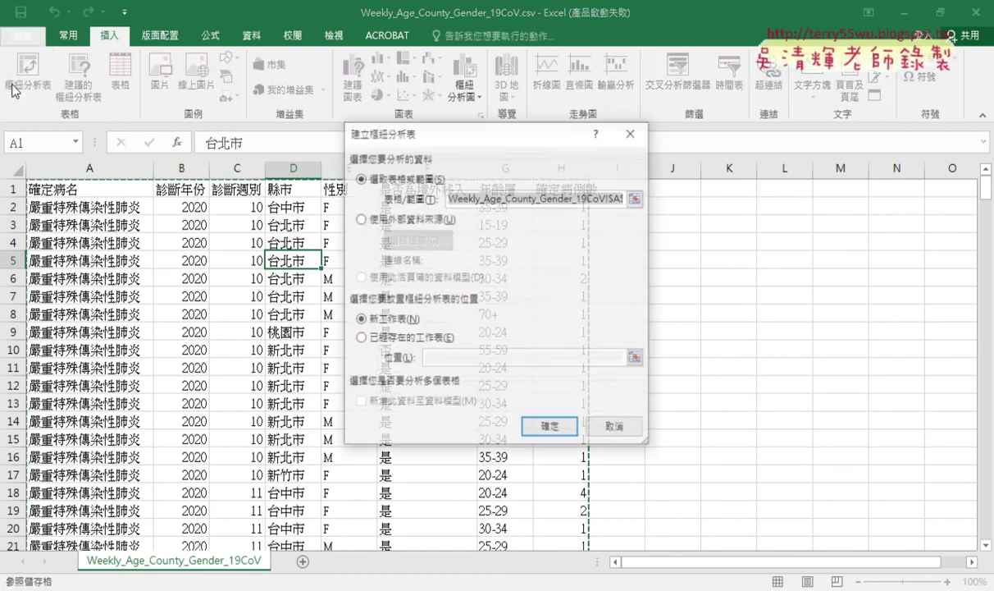
- Create the pivot table on new sheet 工作表1 with 縣市 in Rows, listing 台中市 through 彰化縣
{"action": "left_click", "coordinate": [572, 435]}
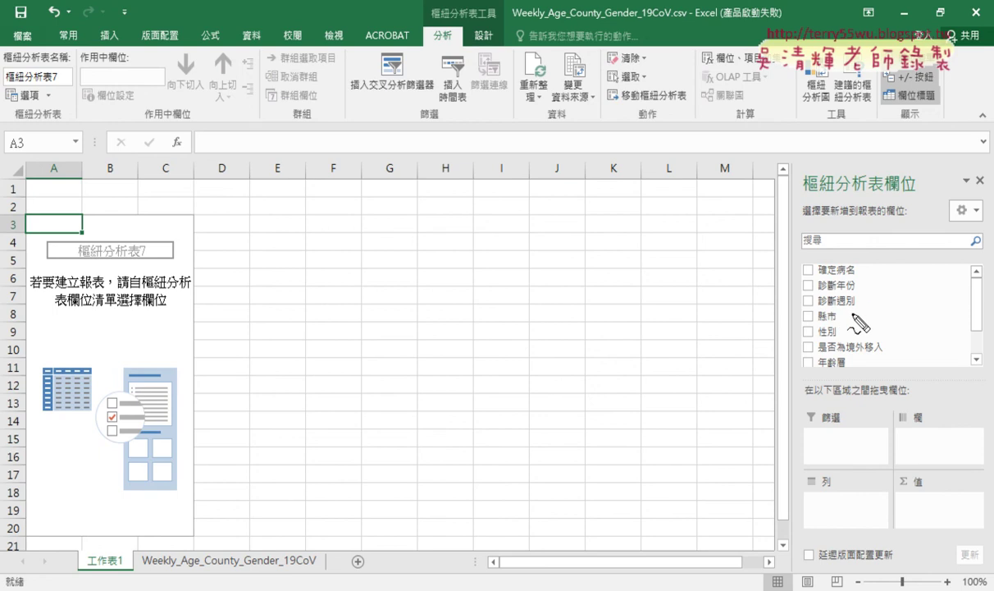
{"action": "mouse_move", "coordinate": [890, 199]}
{"action": "left_mouse_down"}
{"action": "mouse_move", "coordinate": [850, 164]}
{"action": "mouse_move", "coordinate": [912, 191]}
{"action": "left_mouse_up"}
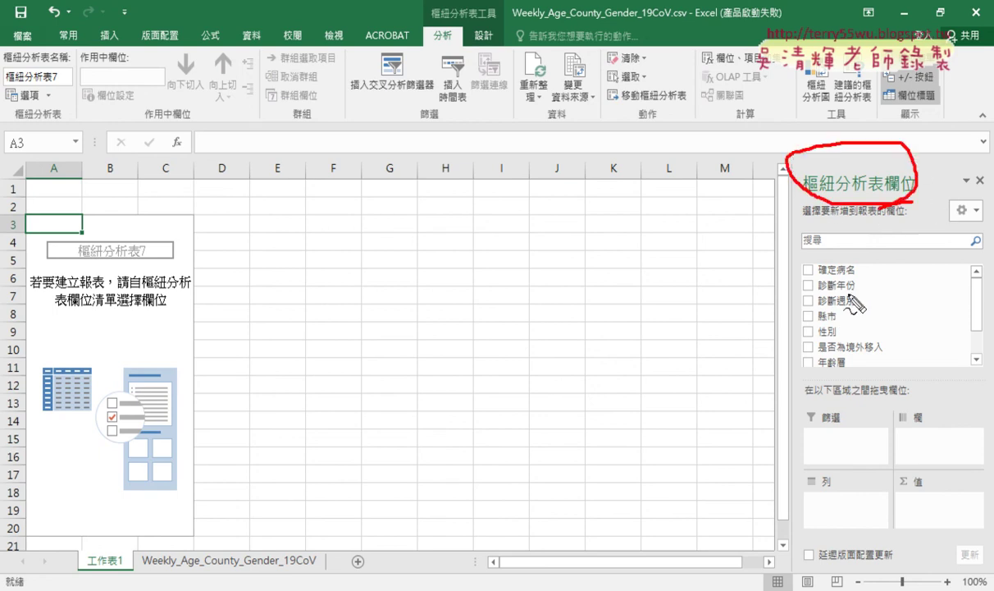
{"action": "mouse_move", "coordinate": [802, 322]}
{"action": "left_mouse_down"}
{"action": "mouse_move", "coordinate": [807, 520]}
{"action": "mouse_move", "coordinate": [833, 512]}
{"action": "left_mouse_up"}
{"action": "mouse_move", "coordinate": [841, 319]}
{"action": "left_mouse_down"}
{"action": "mouse_move", "coordinate": [933, 404]}
{"action": "mouse_move", "coordinate": [932, 522]}
{"action": "mouse_move", "coordinate": [945, 502]}
{"action": "left_mouse_up"}
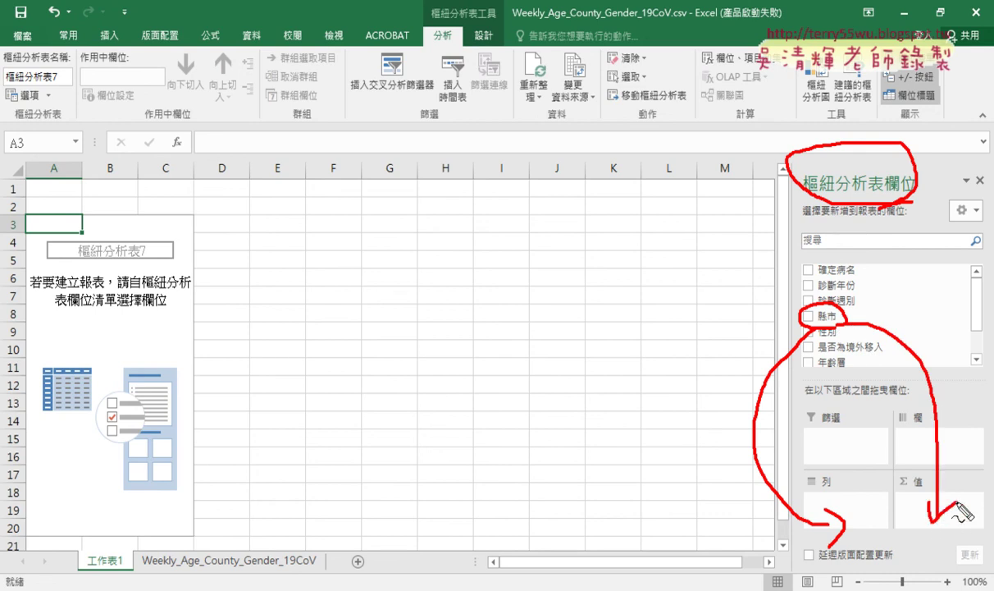
{"action": "key", "text": "Escape"}
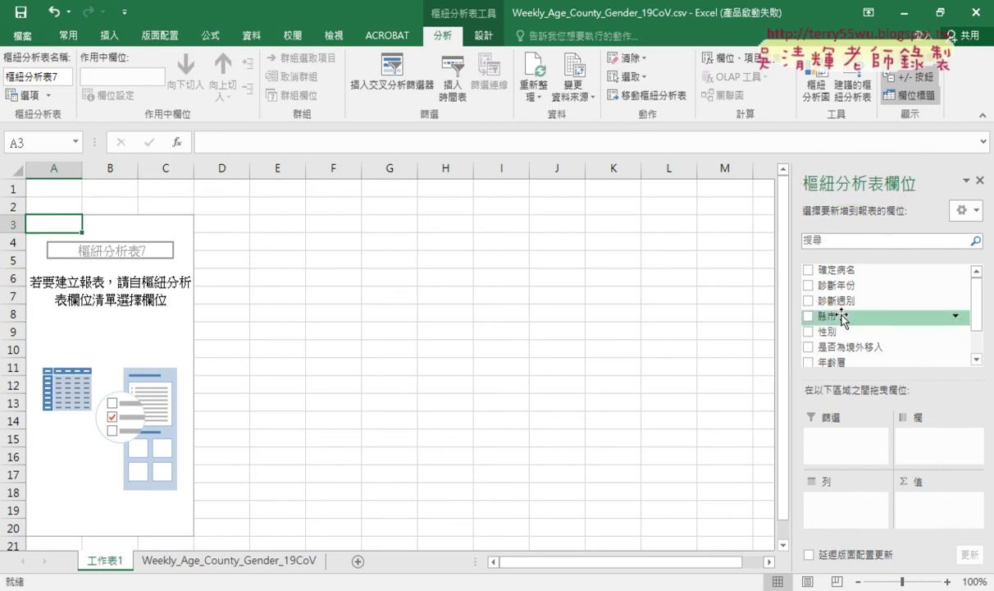
{"action": "mouse_move", "coordinate": [826, 316]}
{"action": "left_mouse_down"}
{"action": "mouse_move", "coordinate": [839, 404]}
{"action": "mouse_move", "coordinate": [828, 496]}
{"action": "left_mouse_up"}
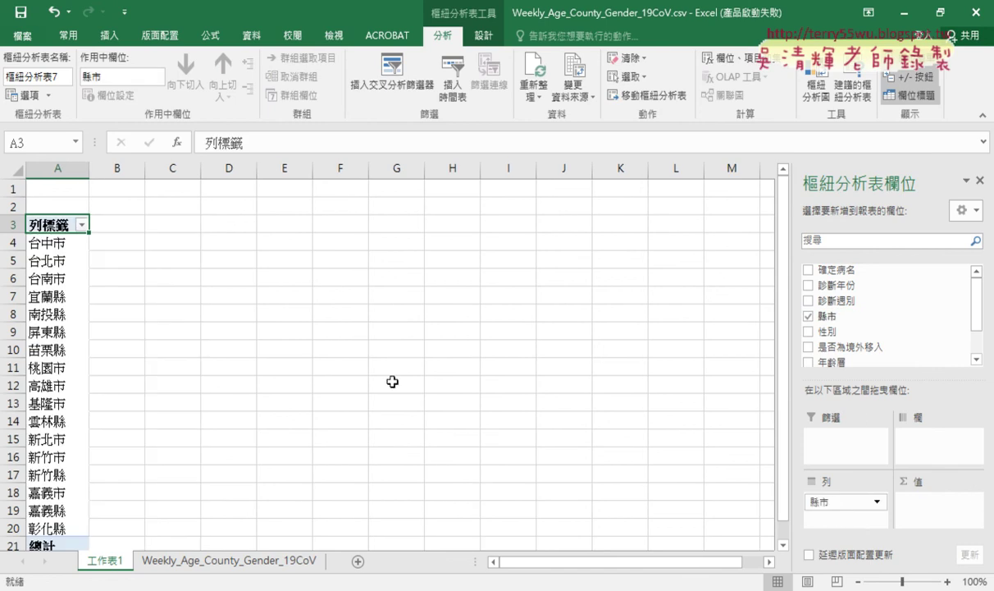
- Drag 縣市 into Values to show Count of 縣市 per county, e.g. 台北市 68, total 292
{"action": "left_click_drag", "start_coordinate": [875, 316], "coordinate": [946, 515]}
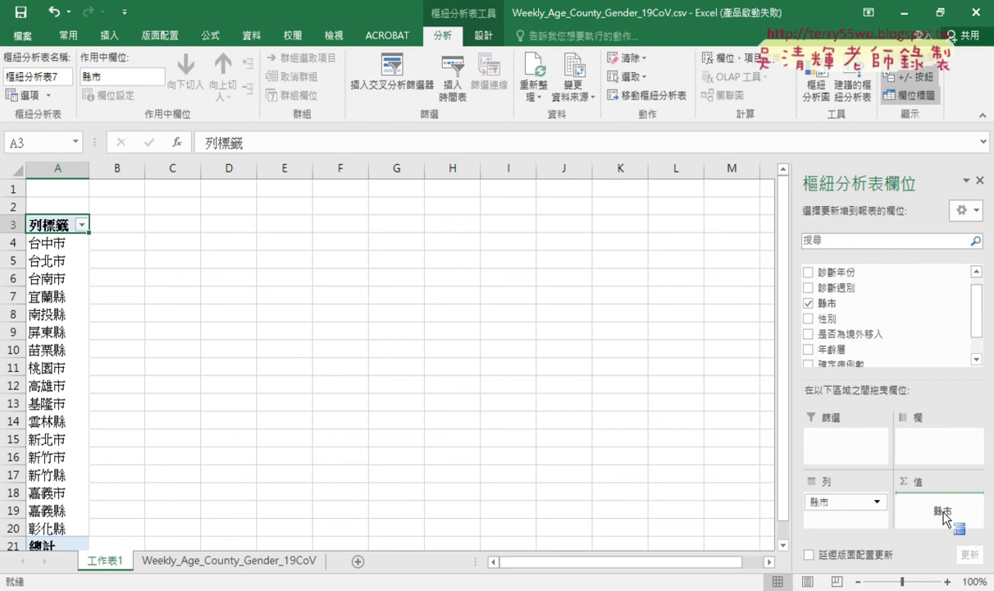
{"action": "left_click_drag", "start_coordinate": [945, 515], "coordinate": [942, 511]}
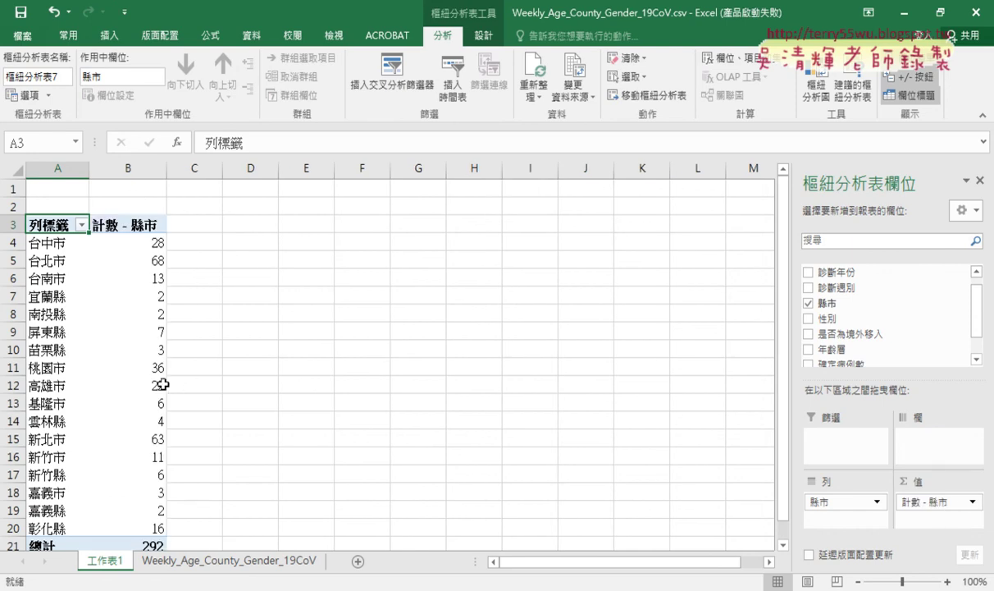
{"action": "scroll", "coordinate": [156, 384], "scroll_direction": "down", "scroll_amount": 1}
{"action": "scroll", "coordinate": [136, 328], "scroll_direction": "up", "scroll_amount": 1}
{"action": "left_click", "coordinate": [150, 240]}
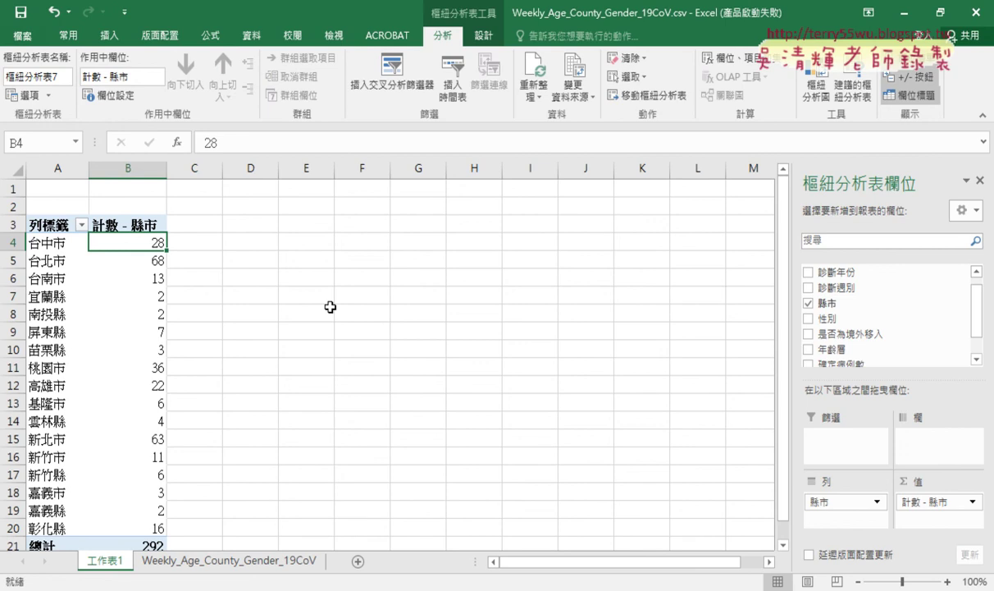
{"action": "left_click", "coordinate": [252, 37]}
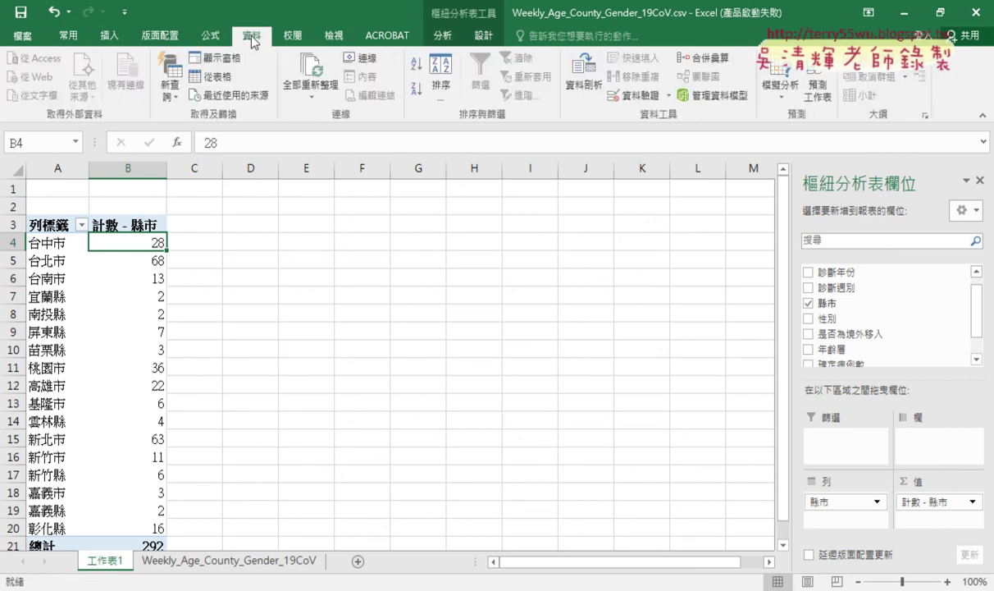
{"action": "left_click", "coordinate": [416, 90]}
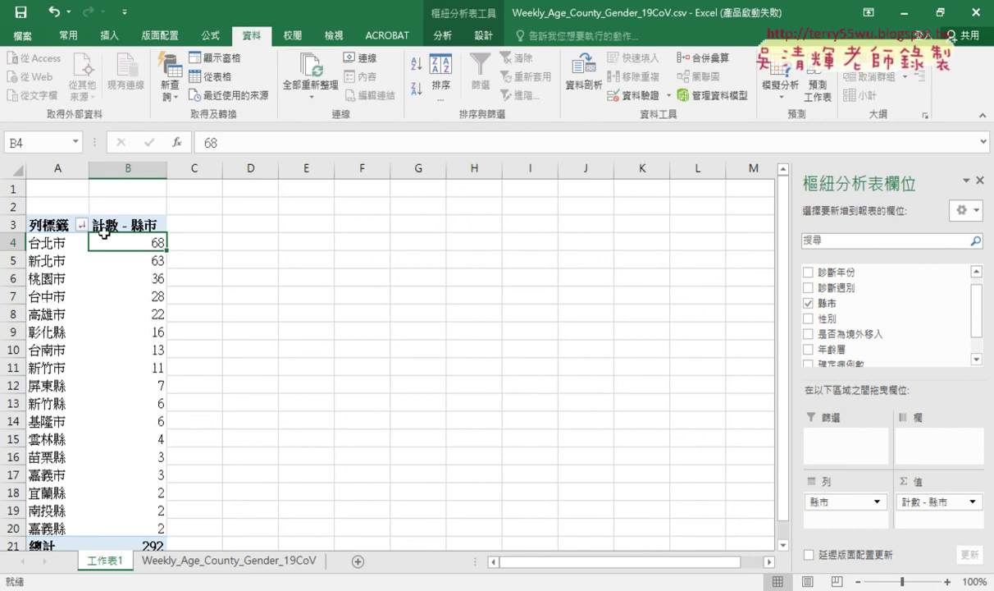
{"action": "left_click_drag", "start_coordinate": [62, 242], "coordinate": [138, 319]}
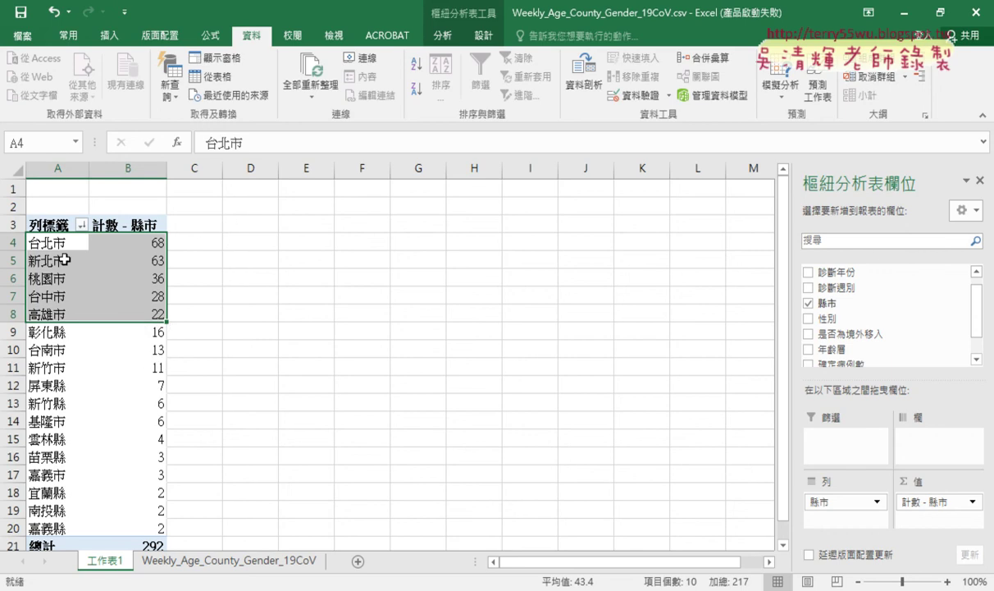
{"action": "left_click_drag", "start_coordinate": [62, 241], "coordinate": [135, 246]}
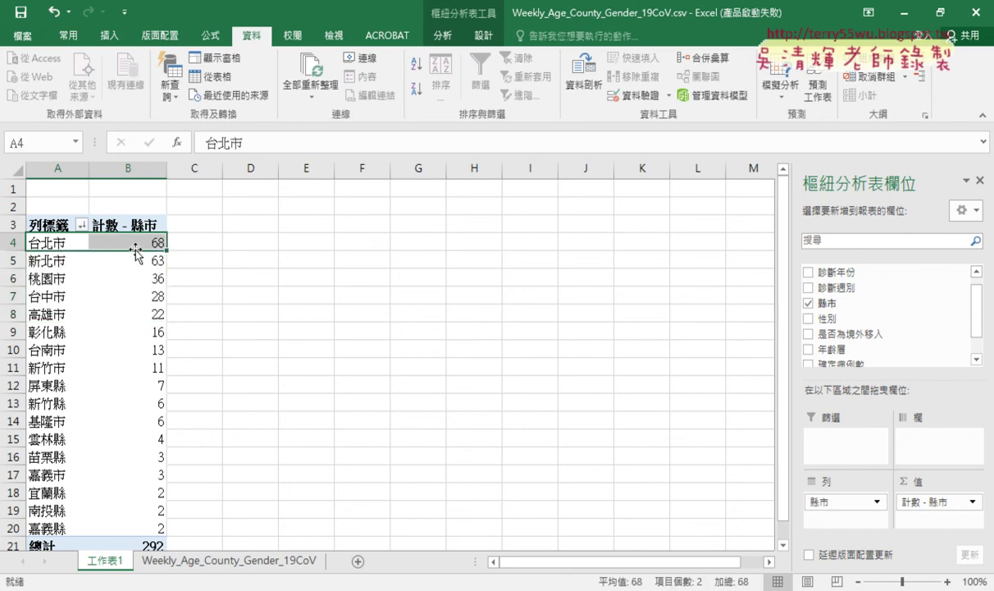
{"action": "left_click_drag", "start_coordinate": [66, 261], "coordinate": [138, 260]}
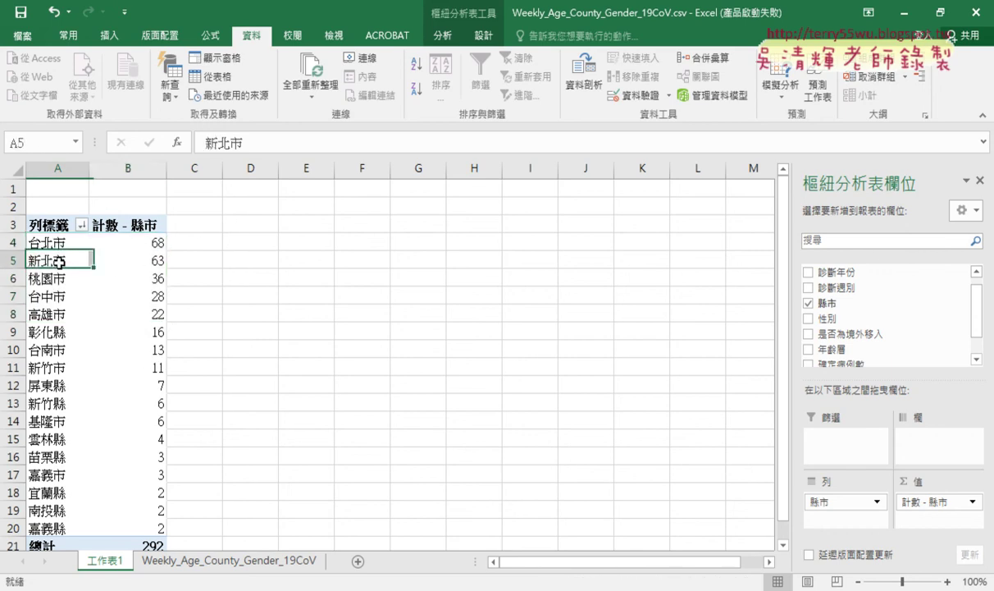
{"action": "left_click_drag", "start_coordinate": [82, 279], "coordinate": [127, 282]}
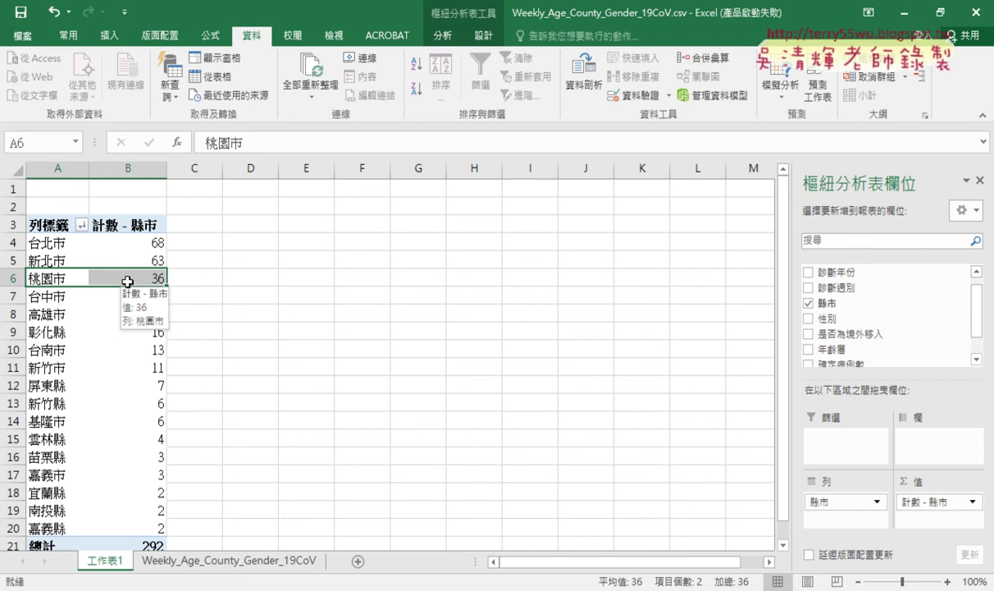
{"action": "left_click_drag", "start_coordinate": [62, 242], "coordinate": [133, 265]}
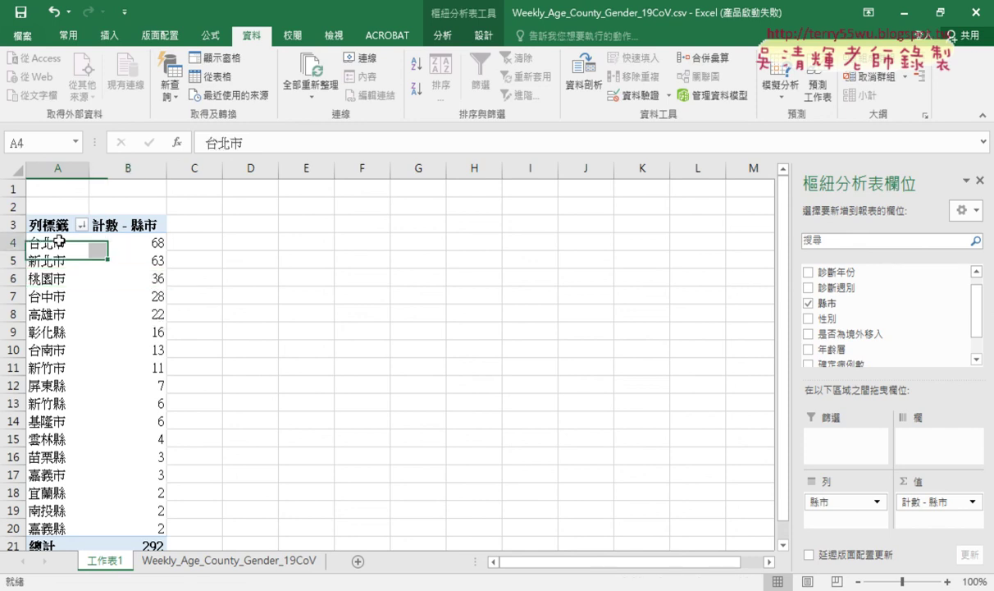
{"action": "mouse_move", "coordinate": [133, 265]}
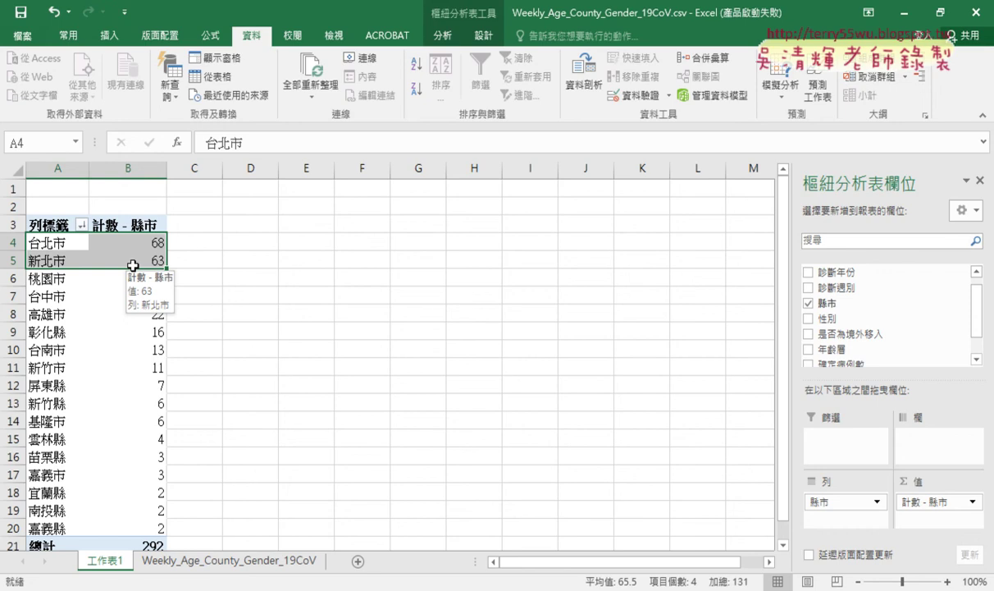
- Replace 縣市 with 性別 in Rows and Values, giving F 149, M 143, total 292
{"action": "left_click_drag", "start_coordinate": [817, 502], "coordinate": [859, 324]}
{"action": "left_click_drag", "start_coordinate": [919, 501], "coordinate": [894, 306]}
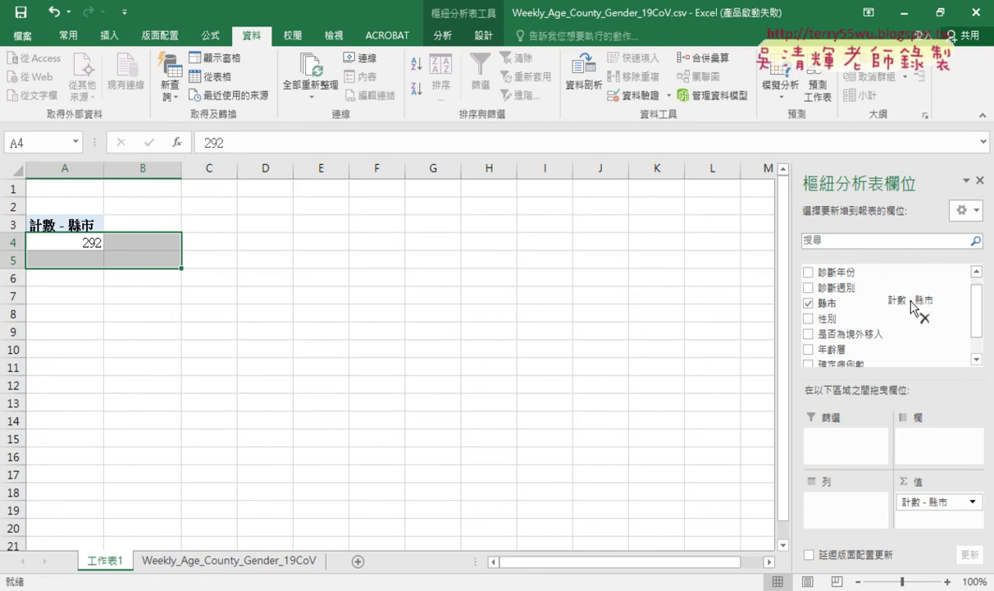
{"action": "left_click_drag", "start_coordinate": [829, 318], "coordinate": [820, 503]}
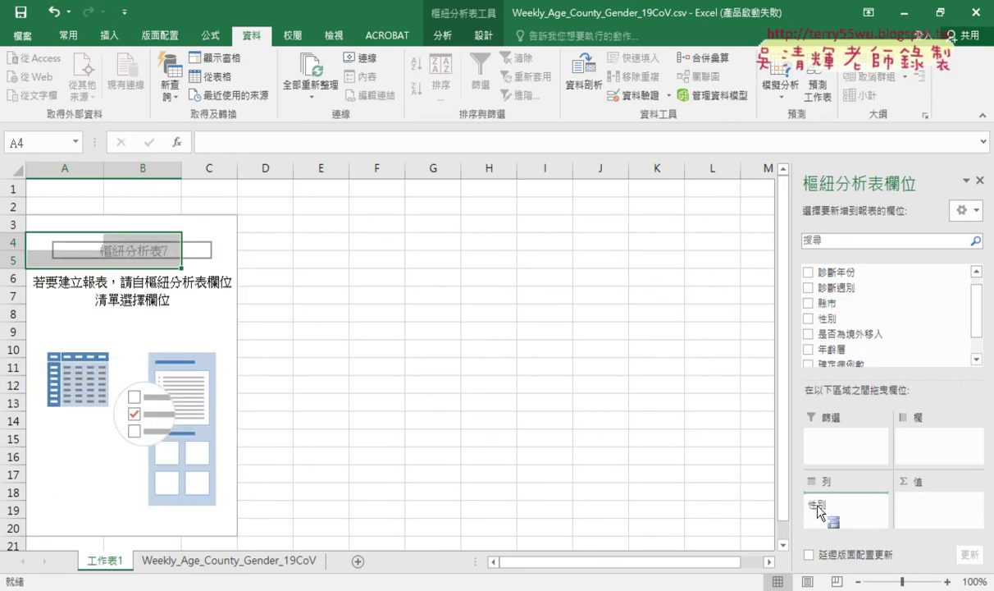
{"action": "left_click_drag", "start_coordinate": [825, 319], "coordinate": [911, 502]}
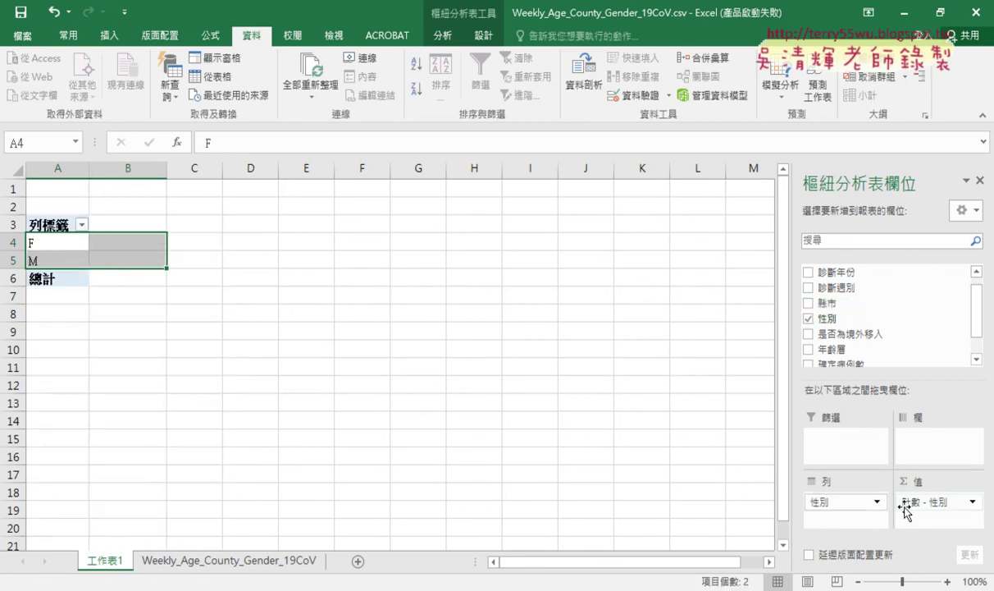
{"action": "left_click", "coordinate": [160, 316]}
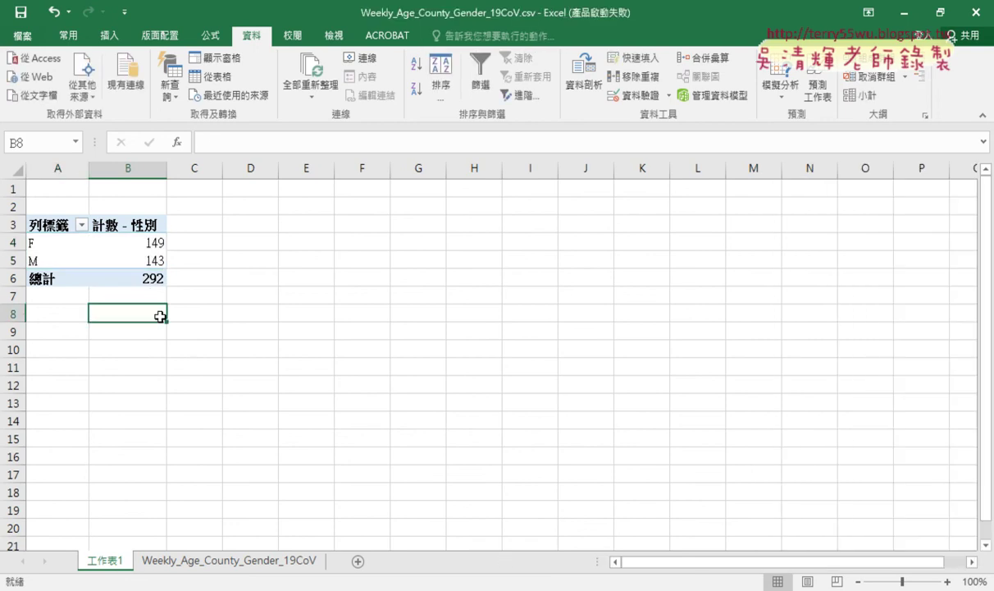
{"action": "left_click", "coordinate": [146, 277]}
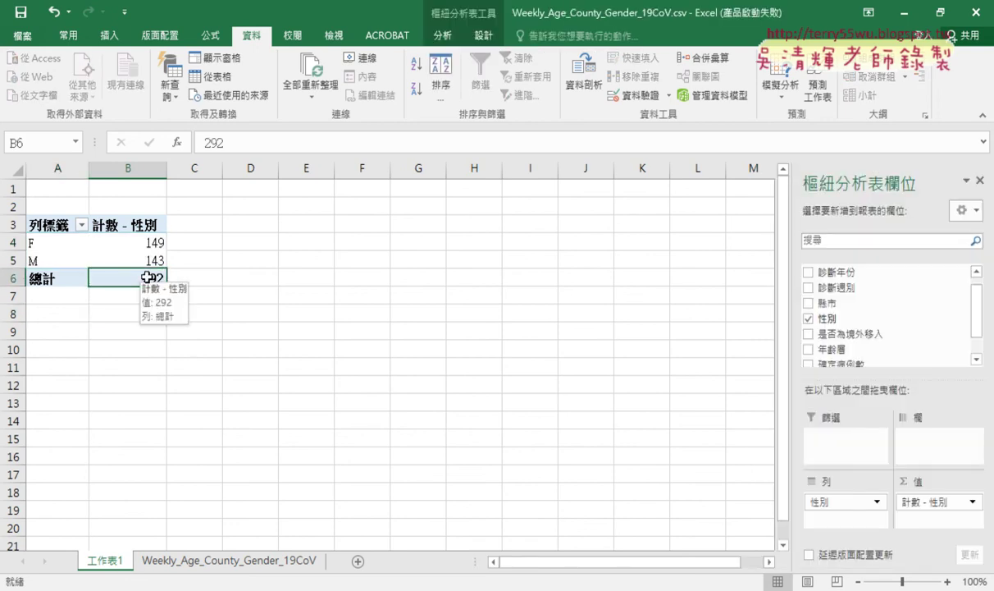
{"action": "left_click", "coordinate": [146, 240]}
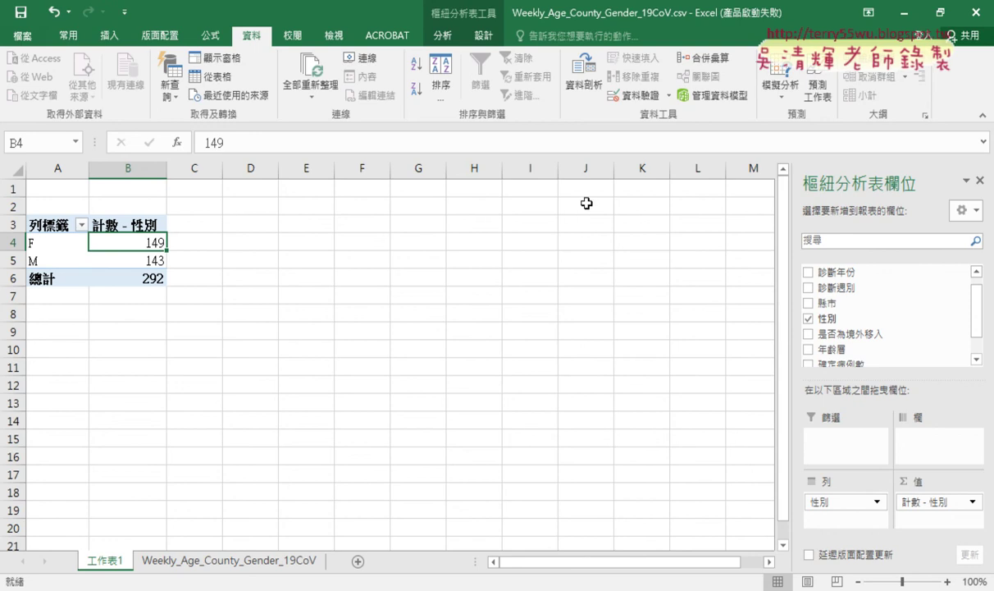
- Replace 性別 with 年齡層 in the pivot's Rows and Values areas
{"action": "left_click_drag", "start_coordinate": [844, 499], "coordinate": [822, 328]}
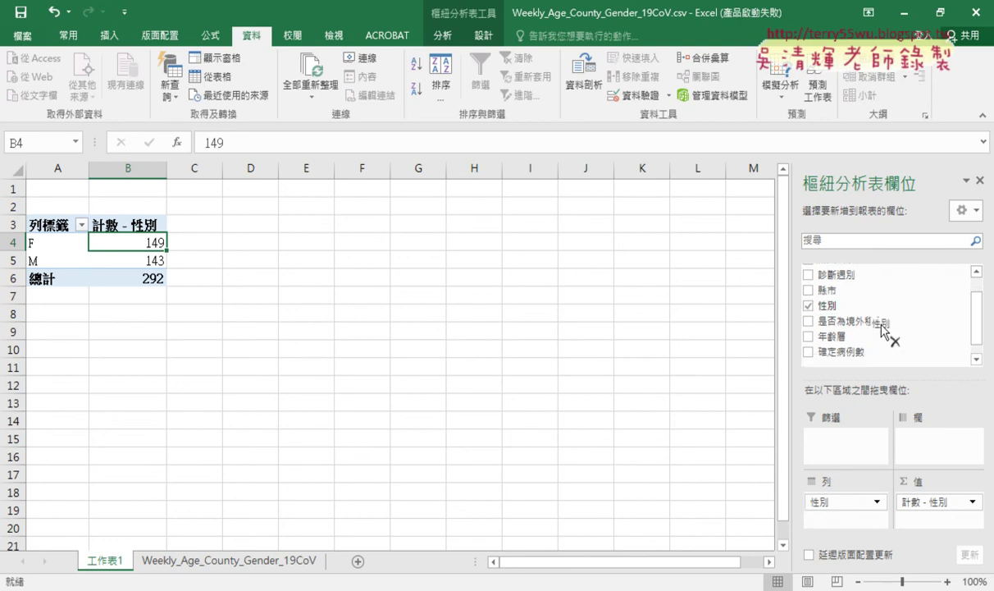
{"action": "left_click_drag", "start_coordinate": [937, 517], "coordinate": [901, 310]}
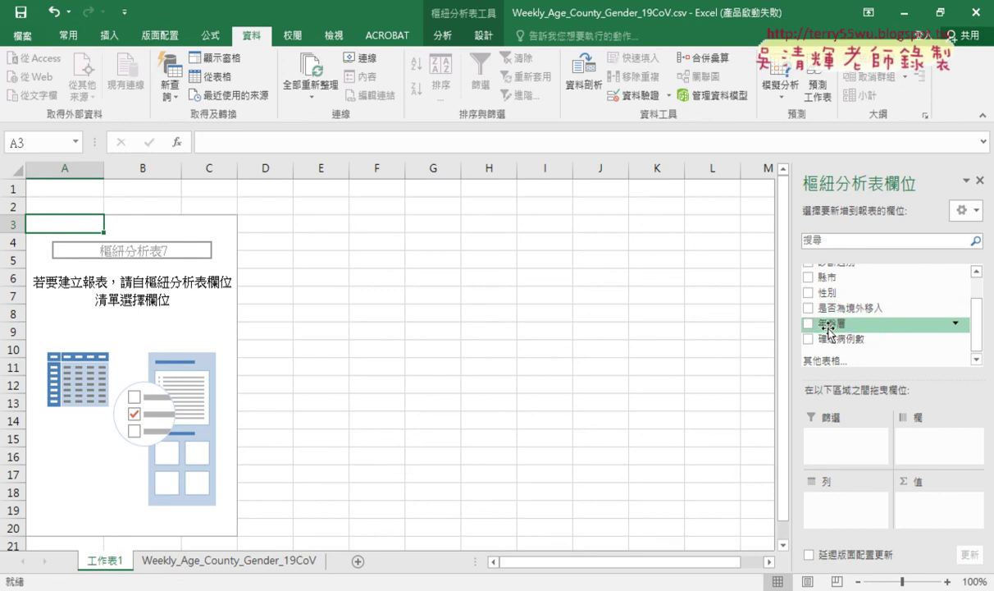
{"action": "left_click_drag", "start_coordinate": [827, 328], "coordinate": [837, 492]}
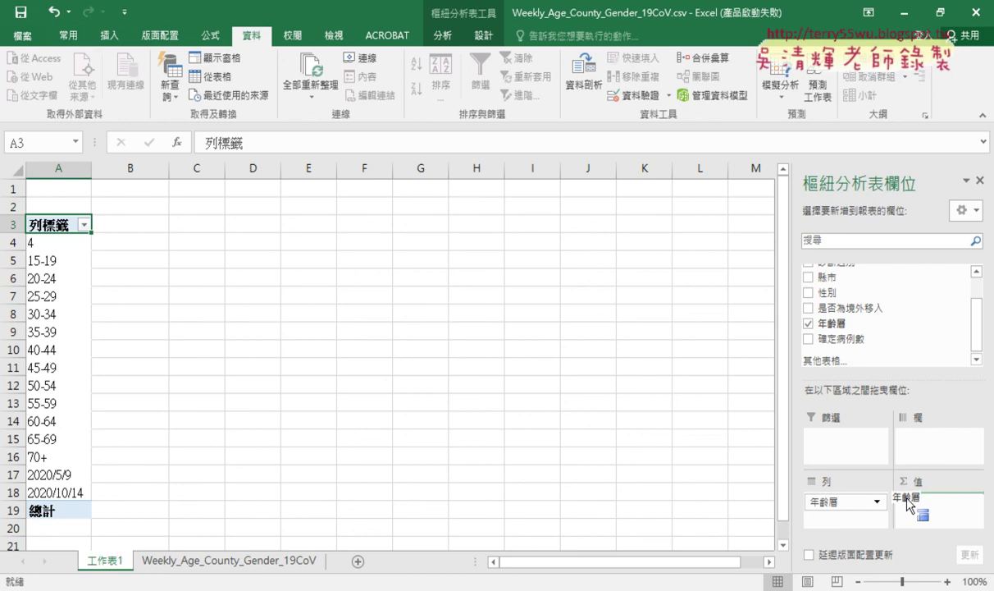
{"action": "left_click_drag", "start_coordinate": [840, 336], "coordinate": [927, 504]}
- Sort the age-group counts Z→A and highlight the top group, 20-24
{"action": "left_click", "coordinate": [147, 240]}
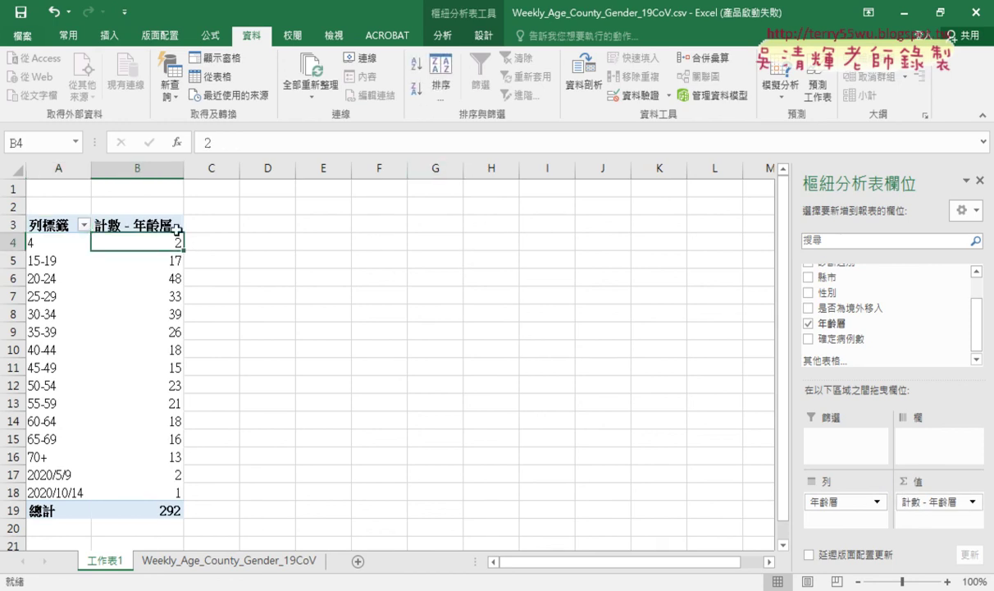
{"action": "left_click", "coordinate": [416, 91]}
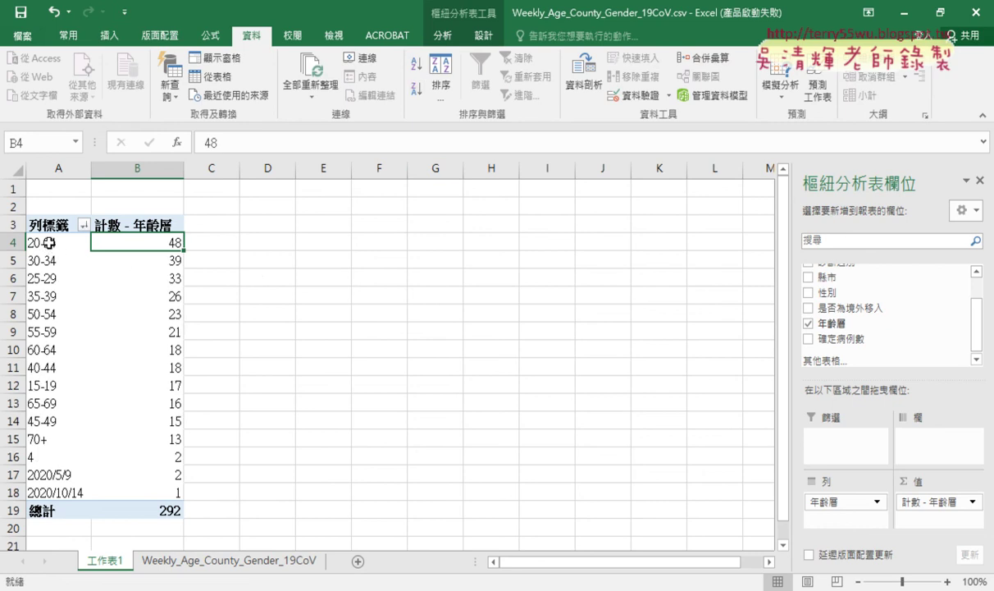
{"action": "mouse_move", "coordinate": [49, 236]}
{"action": "left_mouse_down"}
{"action": "mouse_move", "coordinate": [58, 275]}
{"action": "mouse_move", "coordinate": [151, 306]}
{"action": "mouse_move", "coordinate": [146, 323]}
{"action": "left_mouse_up"}
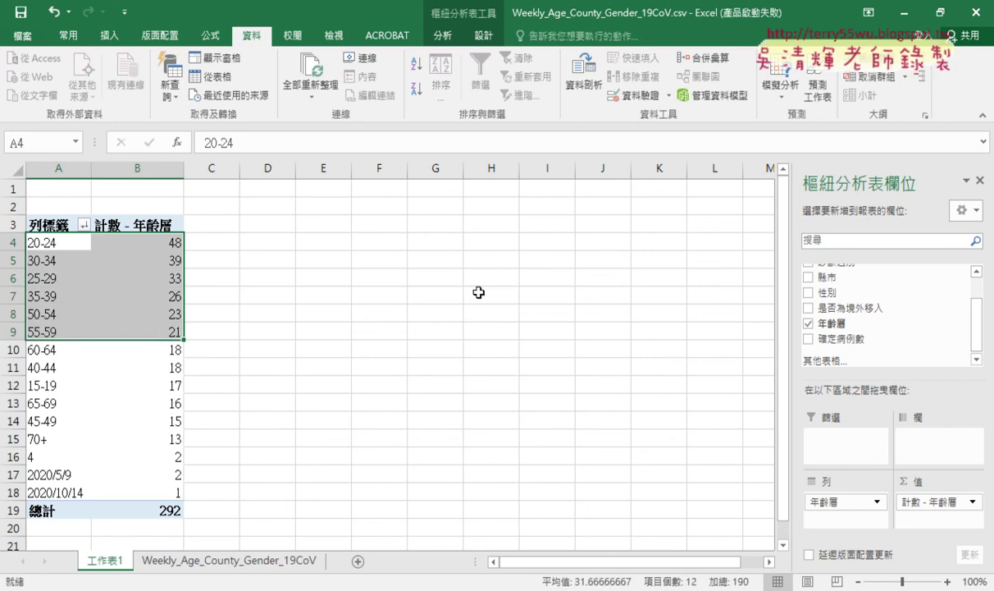
{"action": "left_click_drag", "start_coordinate": [53, 240], "coordinate": [144, 245]}
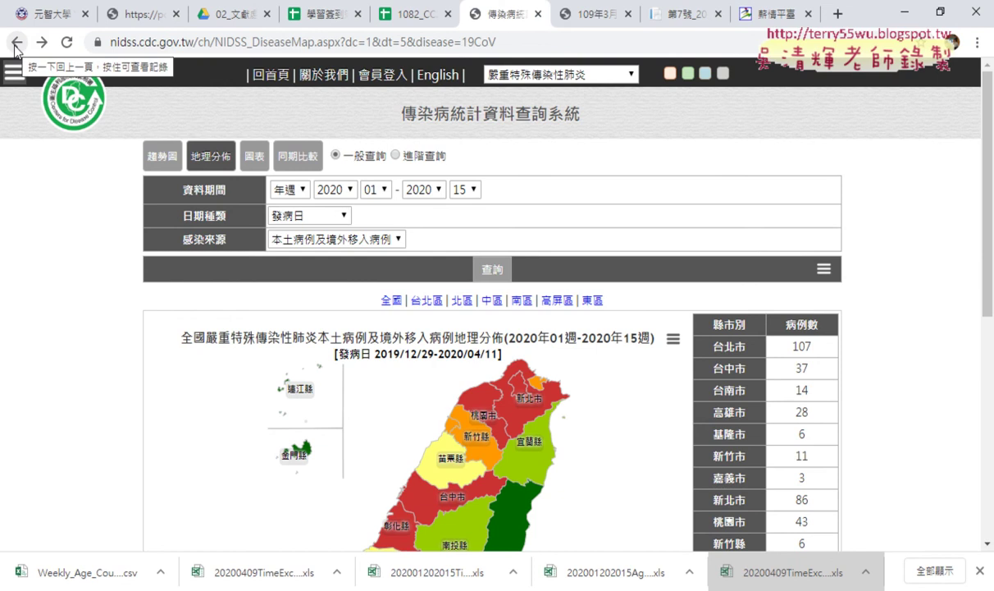
- Highlight the statistics query system title and mark the chart's weekly 每週(csv) download option
{"action": "left_click_drag", "start_coordinate": [401, 114], "coordinate": [582, 123]}
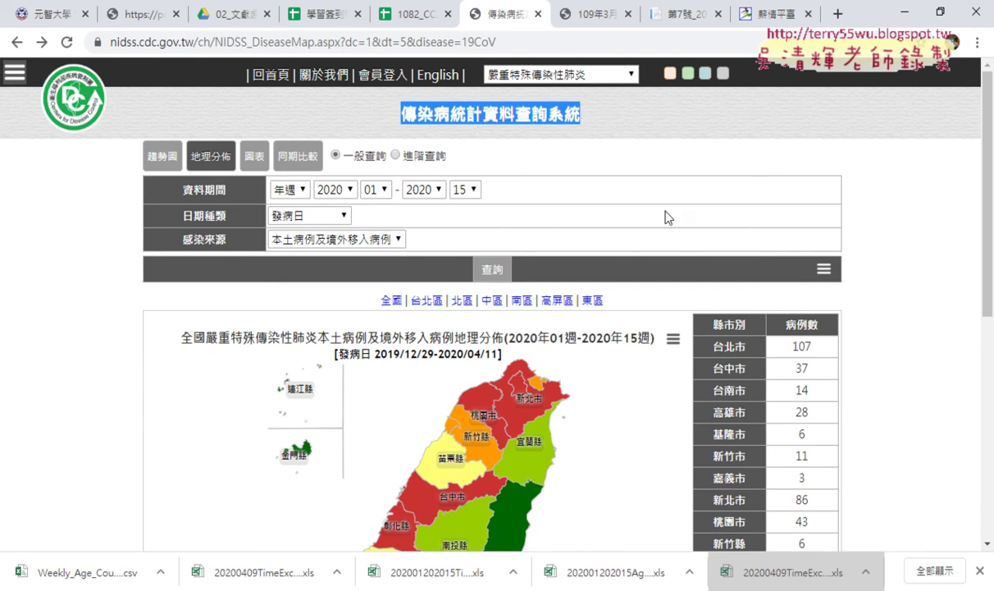
{"action": "left_click", "coordinate": [671, 343]}
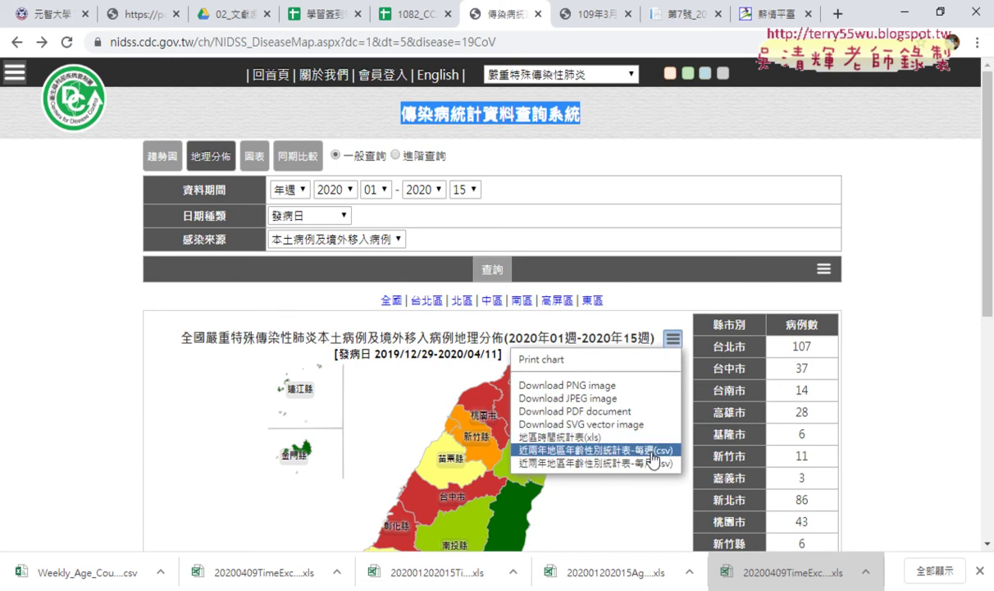
{"action": "left_click_drag", "start_coordinate": [669, 465], "coordinate": [696, 458]}
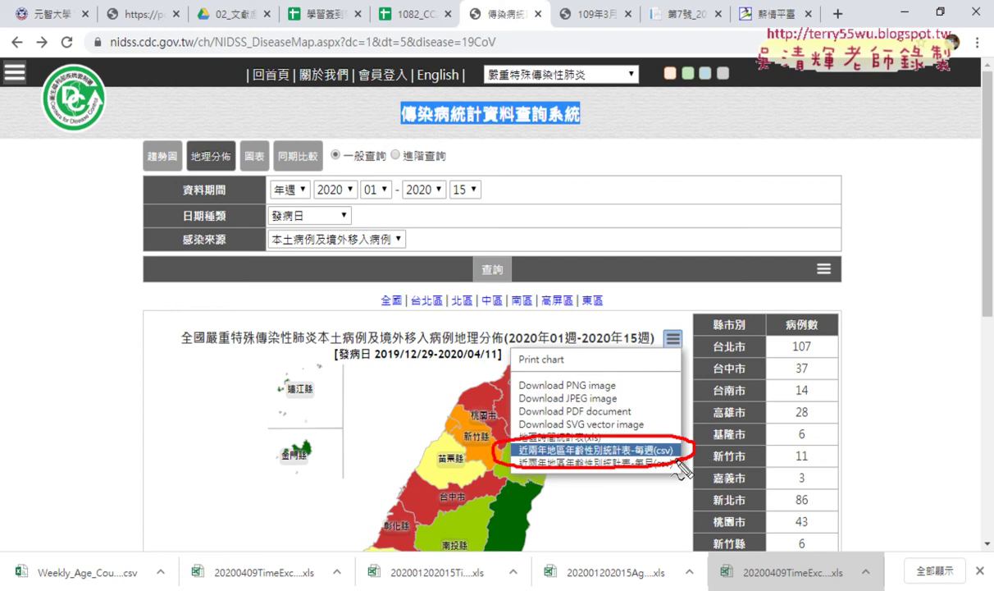
- Show the downloaded Weekly_Age_County_Gender_19CoV.csv in its Downloads folder
{"action": "key", "text": "Escape"}
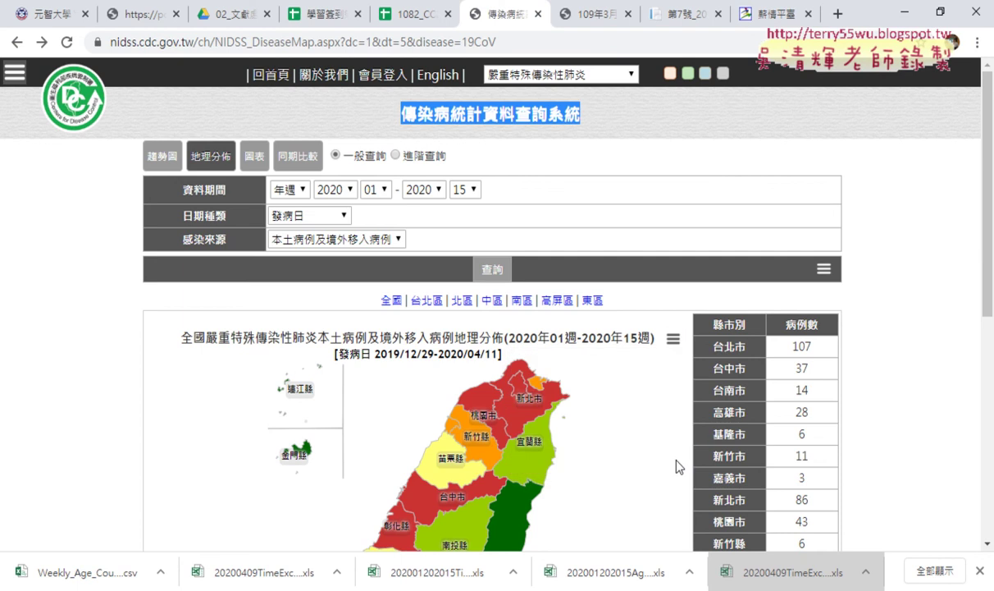
{"action": "left_click", "coordinate": [164, 572]}
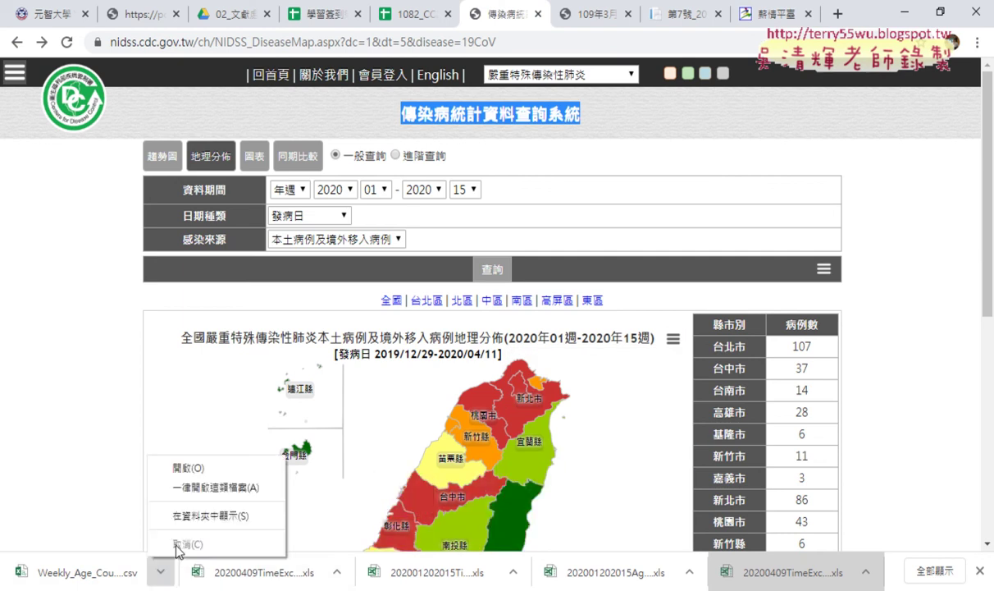
{"action": "left_click", "coordinate": [188, 498]}
- Open the CSV in Notepad, confirm ANSI encoding in Save As, cancel, and close Notepad
{"action": "right_click", "coordinate": [475, 378]}
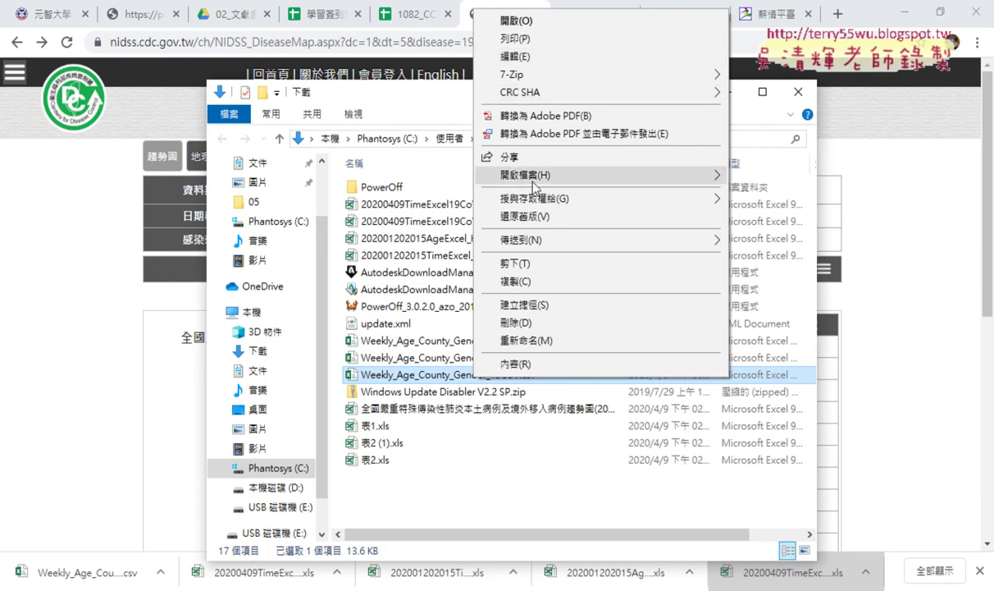
{"action": "mouse_move", "coordinate": [575, 175]}
{"action": "left_click", "coordinate": [759, 213]}
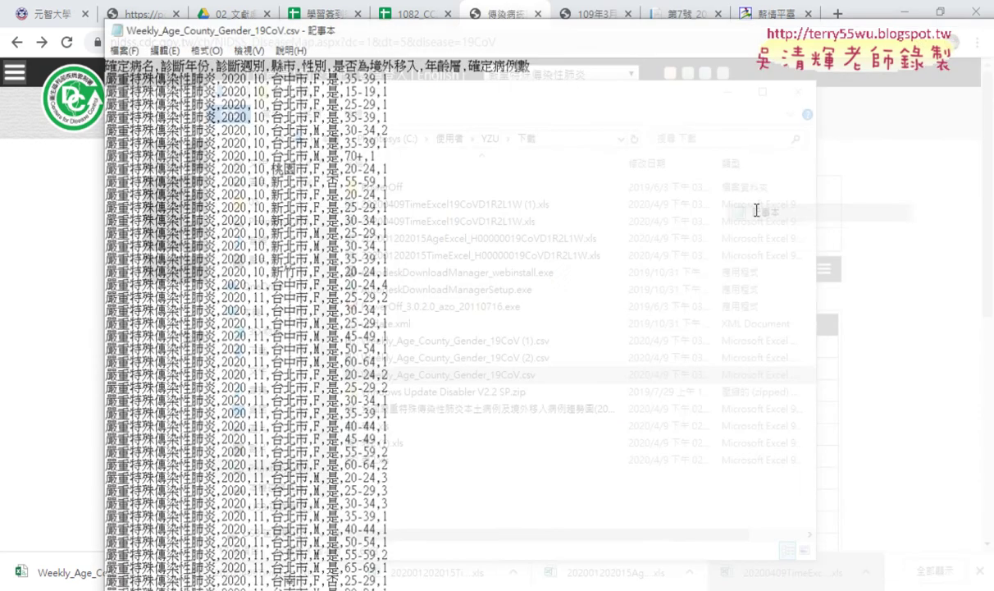
{"action": "left_click", "coordinate": [120, 48]}
{"action": "left_click", "coordinate": [148, 120]}
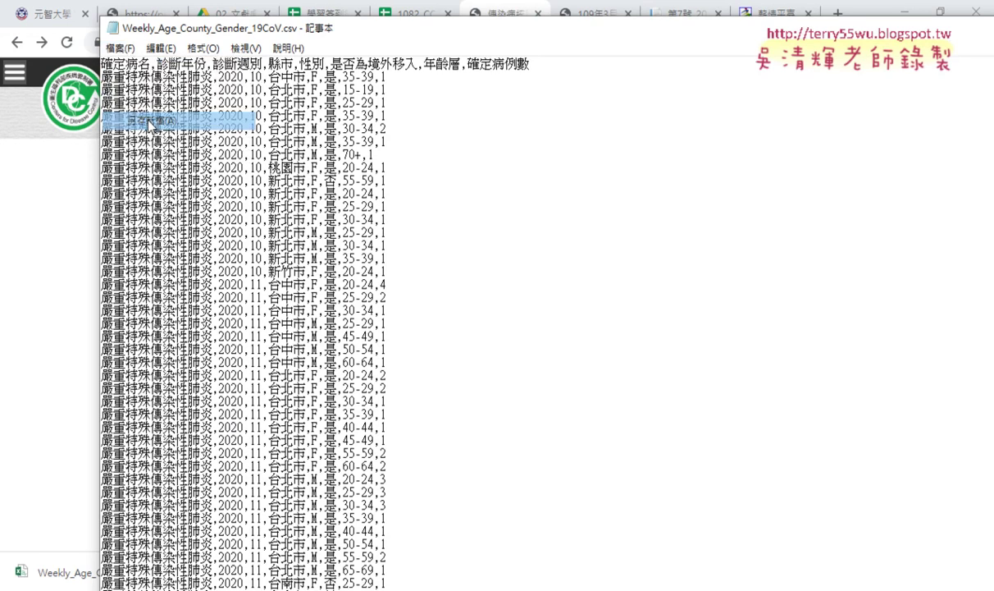
{"action": "left_click", "coordinate": [367, 419]}
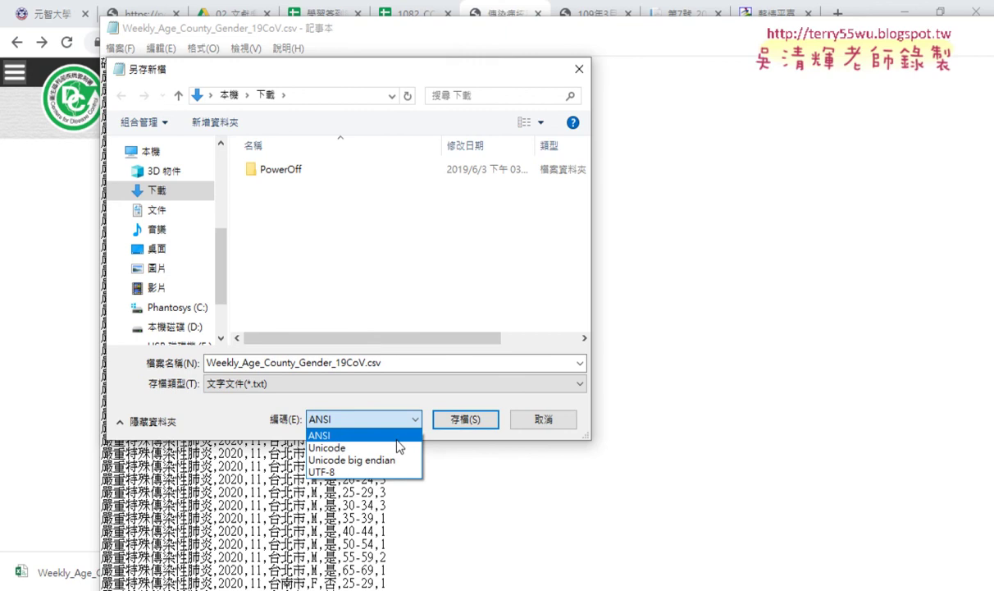
{"action": "left_click", "coordinate": [540, 430]}
{"action": "left_click", "coordinate": [540, 429]}
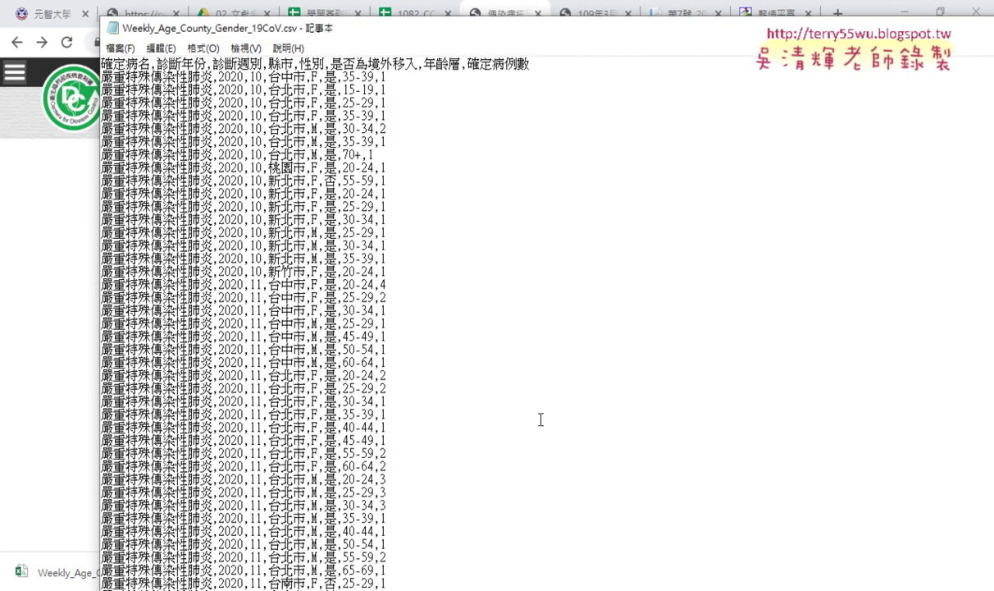
{"action": "double_click", "coordinate": [114, 29]}
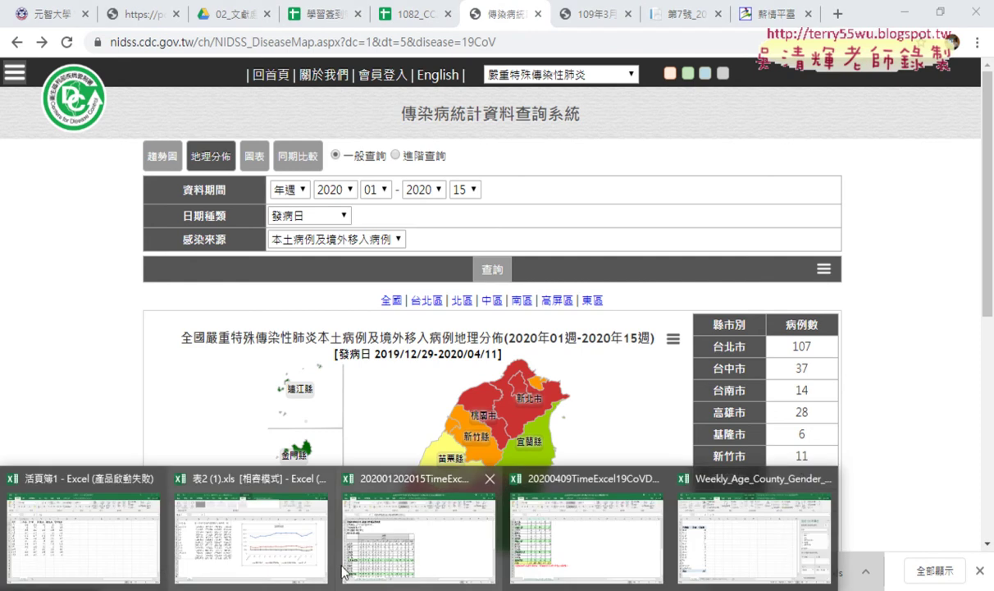
- Replace 年齡層 with 是否為境外移入 in Rows and Values, giving 否 49 and 是 243
{"action": "left_click", "coordinate": [733, 534]}
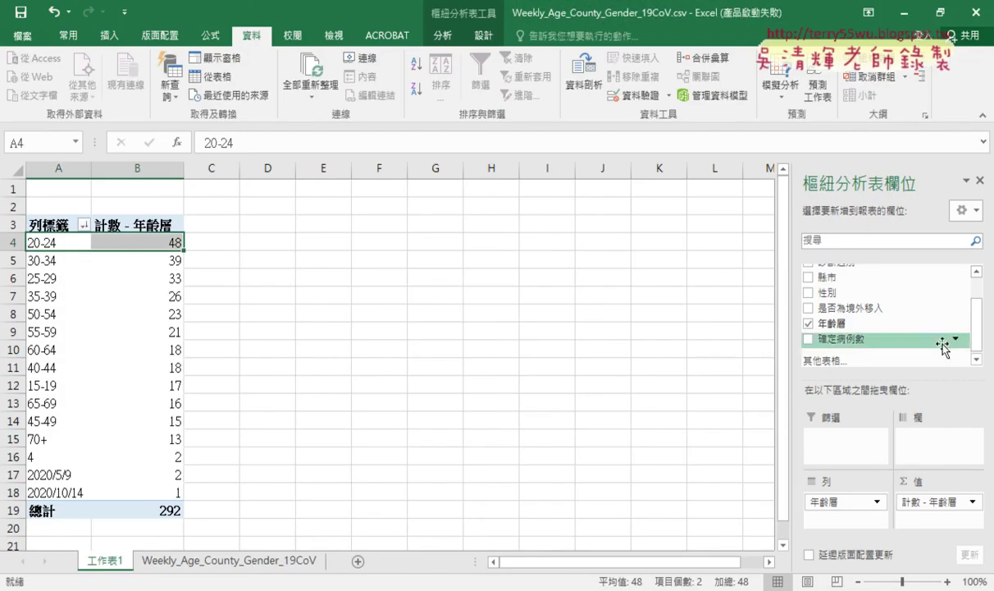
{"action": "left_click", "coordinate": [808, 323]}
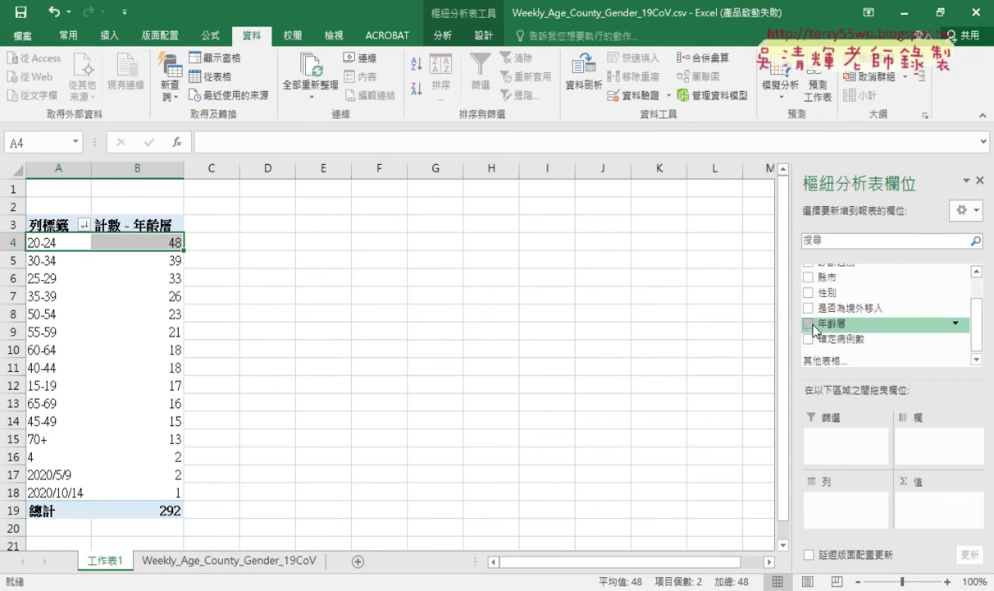
{"action": "scroll", "coordinate": [976, 311], "scroll_direction": "up", "scroll_amount": 3}
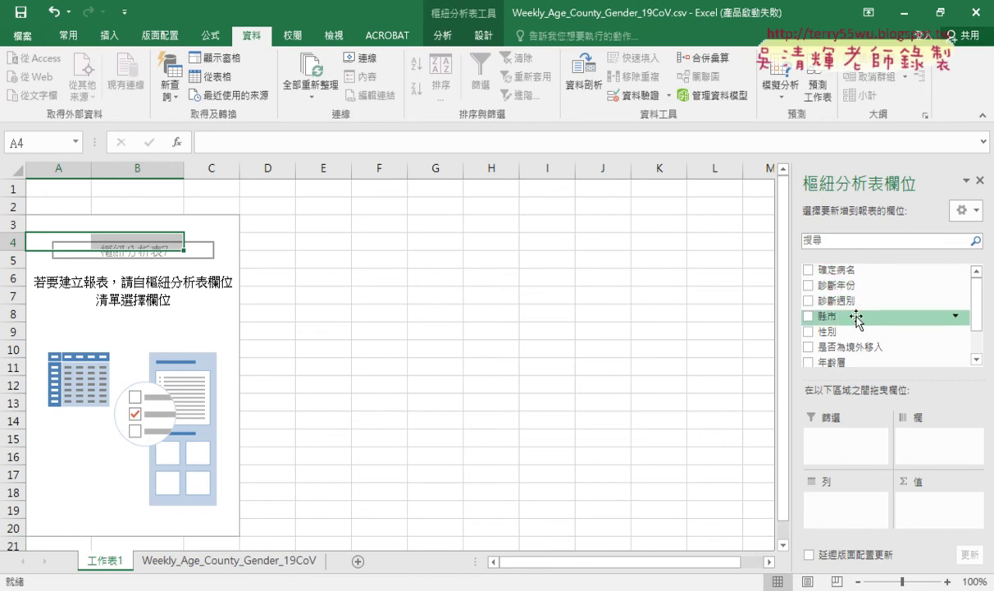
{"action": "left_click_drag", "start_coordinate": [867, 351], "coordinate": [841, 501]}
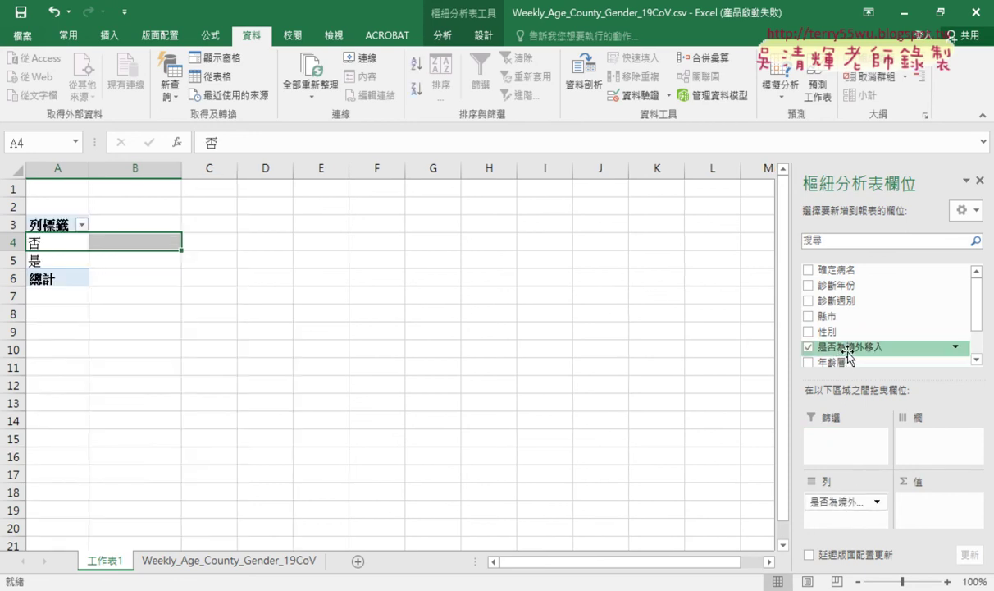
{"action": "left_click_drag", "start_coordinate": [840, 354], "coordinate": [910, 502]}
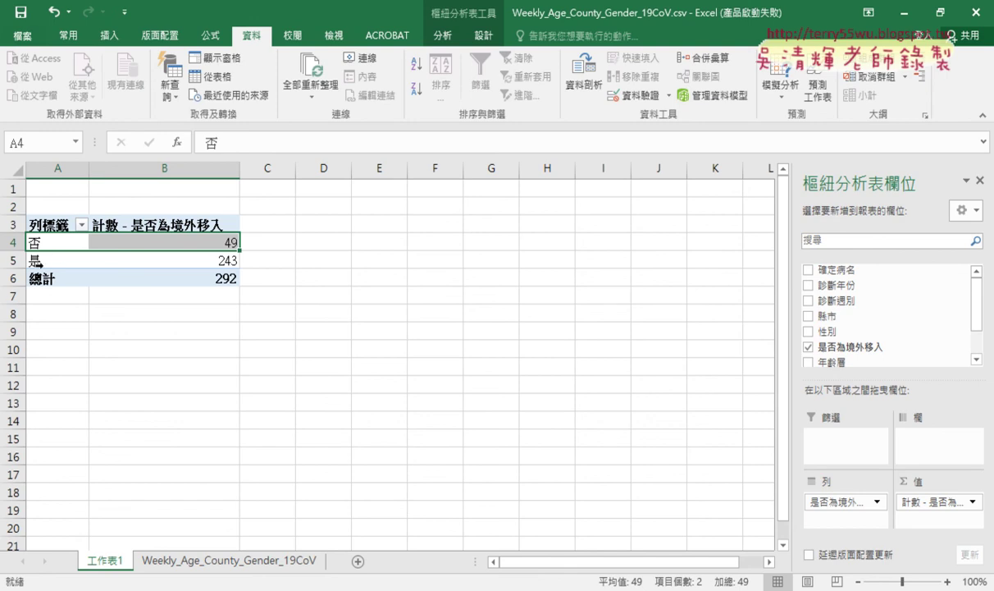
{"action": "left_click", "coordinate": [215, 254]}
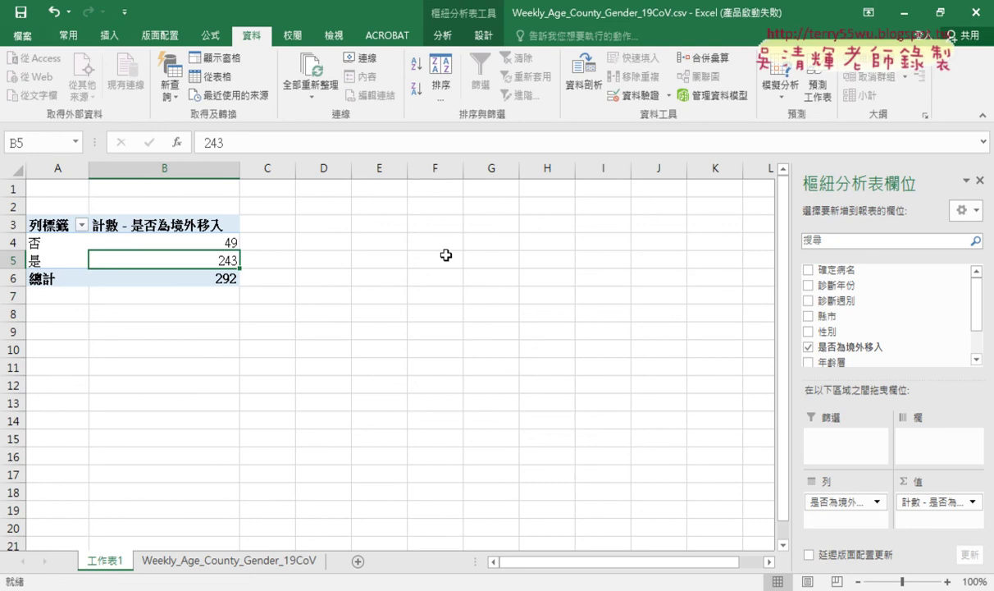
- Set the value field to display 總計百分比, giving 否 16.78% and 是 83.22%
{"action": "left_click", "coordinate": [973, 502]}
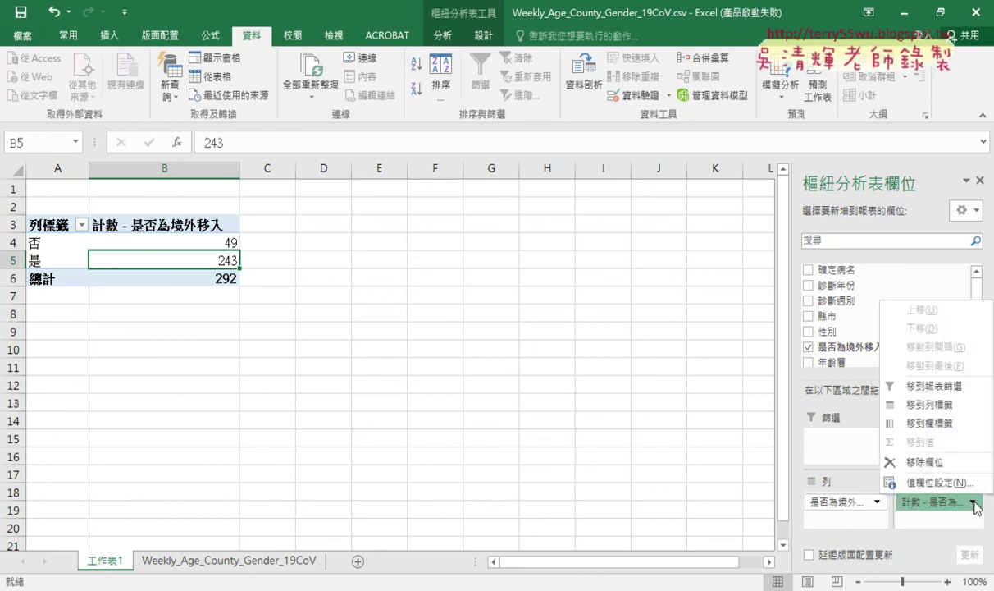
{"action": "left_click", "coordinate": [931, 485]}
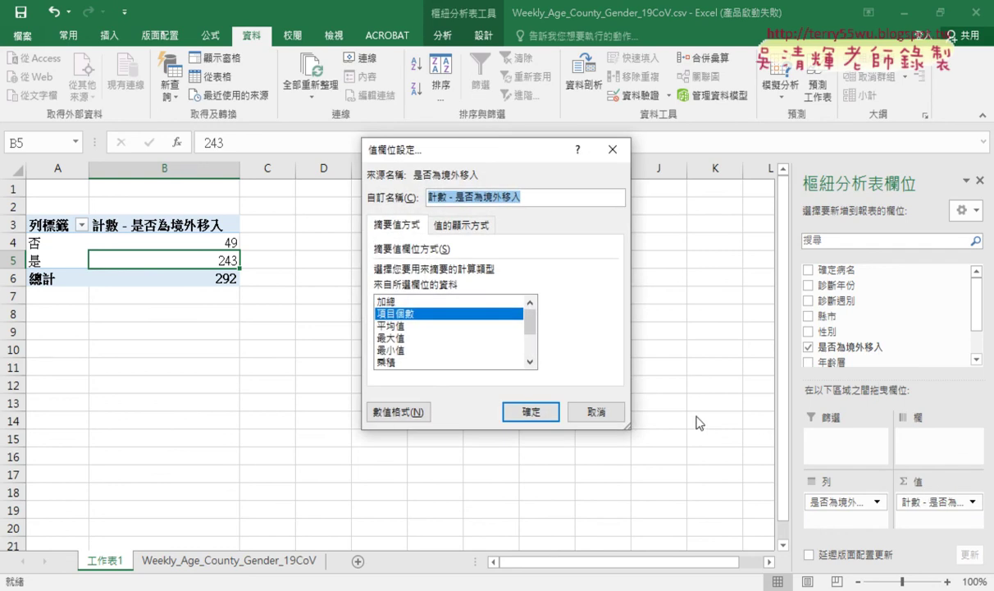
{"action": "left_click", "coordinate": [465, 227]}
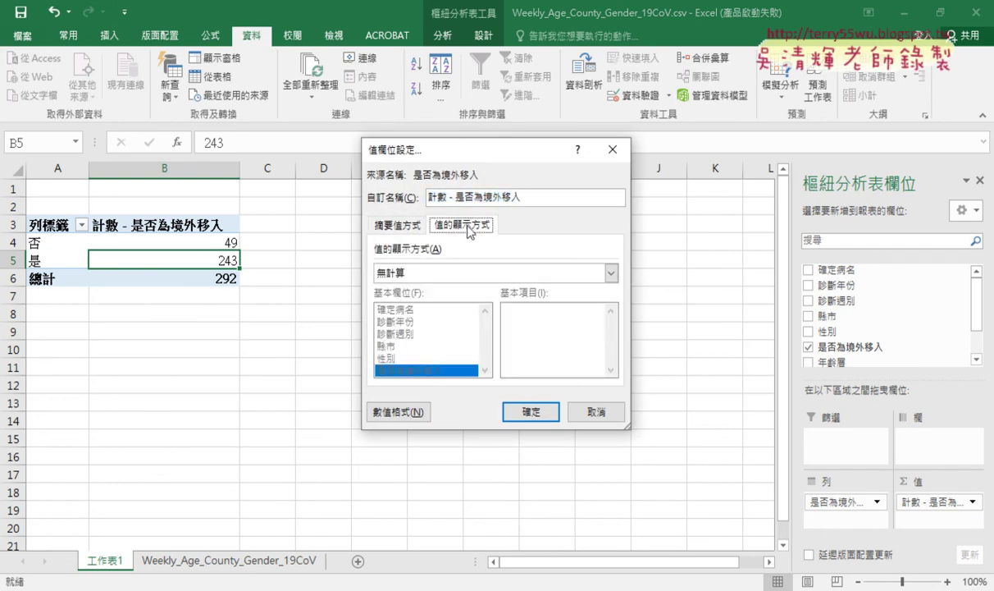
{"action": "left_click", "coordinate": [452, 273]}
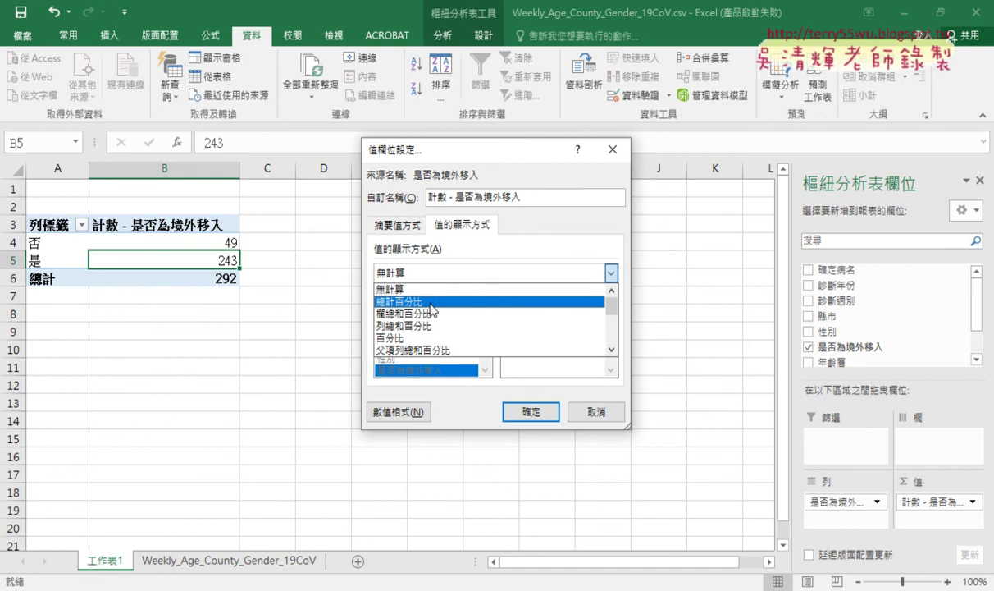
{"action": "left_click", "coordinate": [433, 309]}
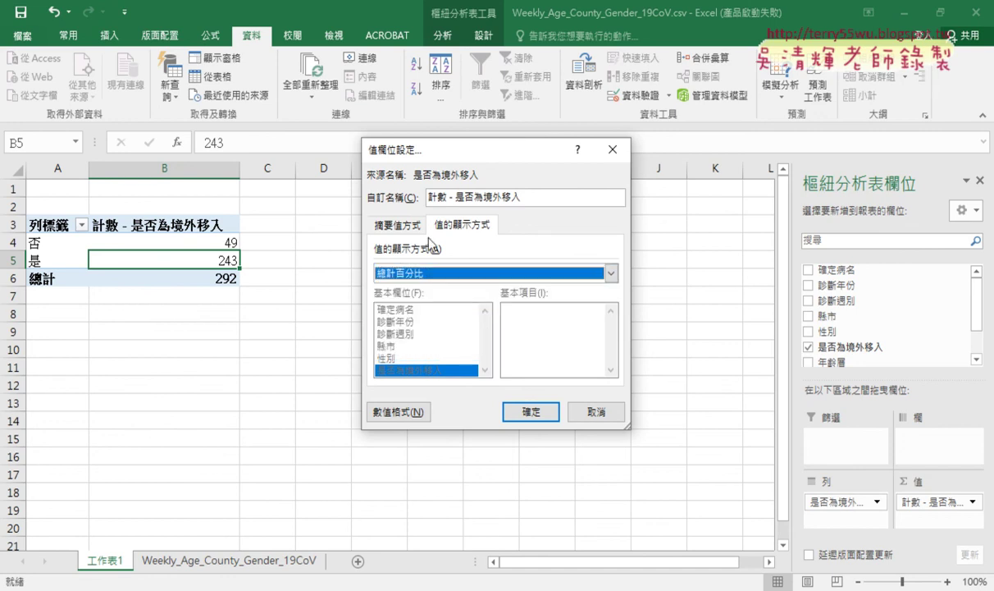
{"action": "left_click", "coordinate": [532, 412]}
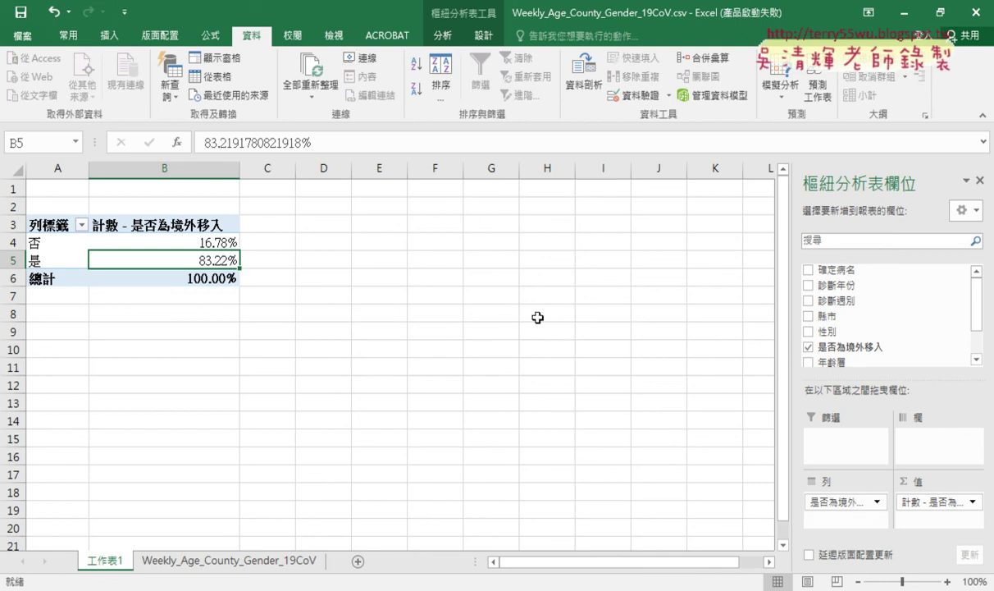
- Show the Insert ribbon, reselect the pivot table, and return to Chrome
{"action": "left_click", "coordinate": [109, 35]}
{"action": "left_click", "coordinate": [336, 256]}
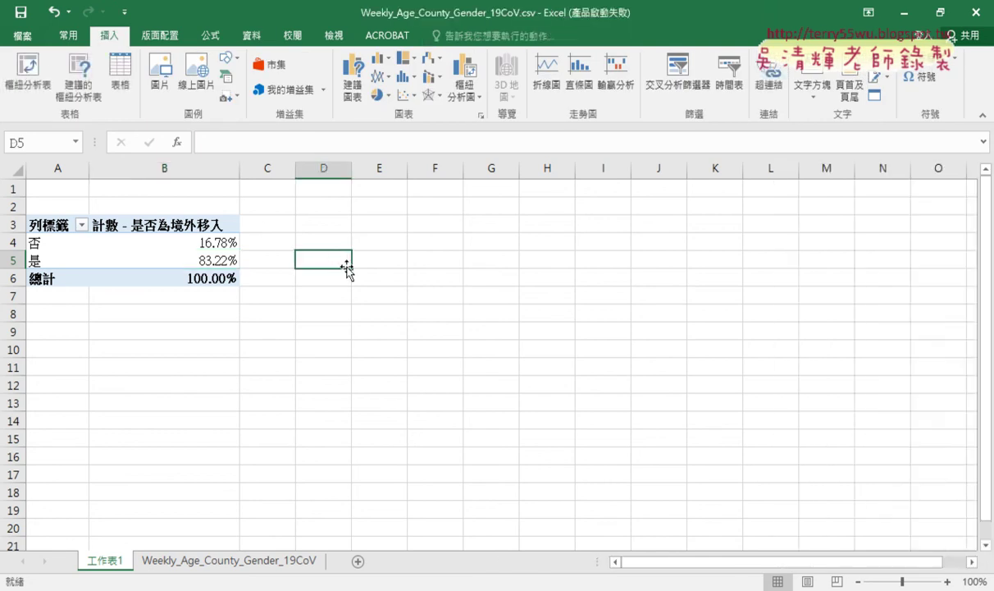
{"action": "left_click", "coordinate": [137, 244]}
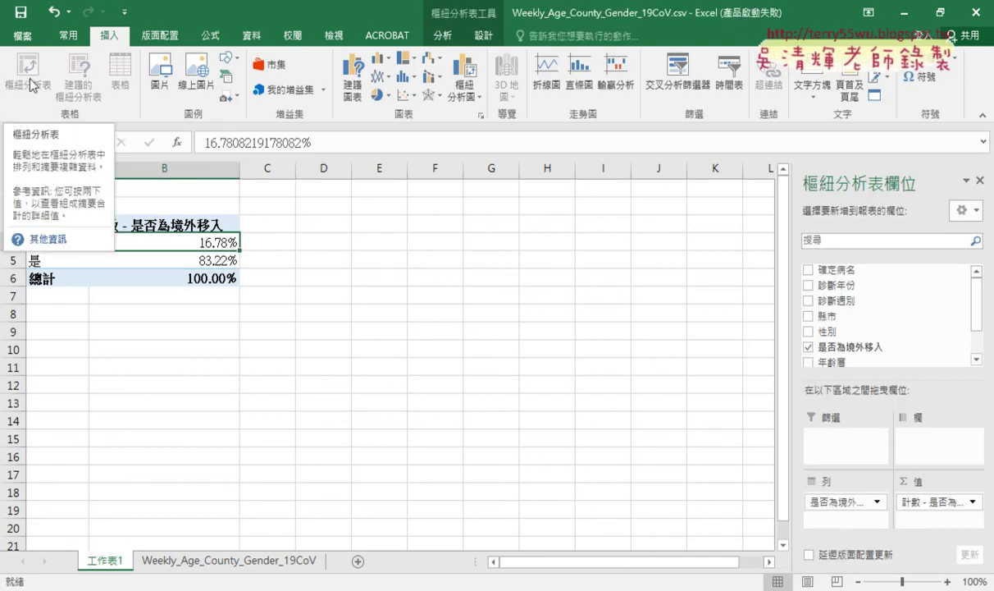
{"action": "left_click", "coordinate": [175, 586]}
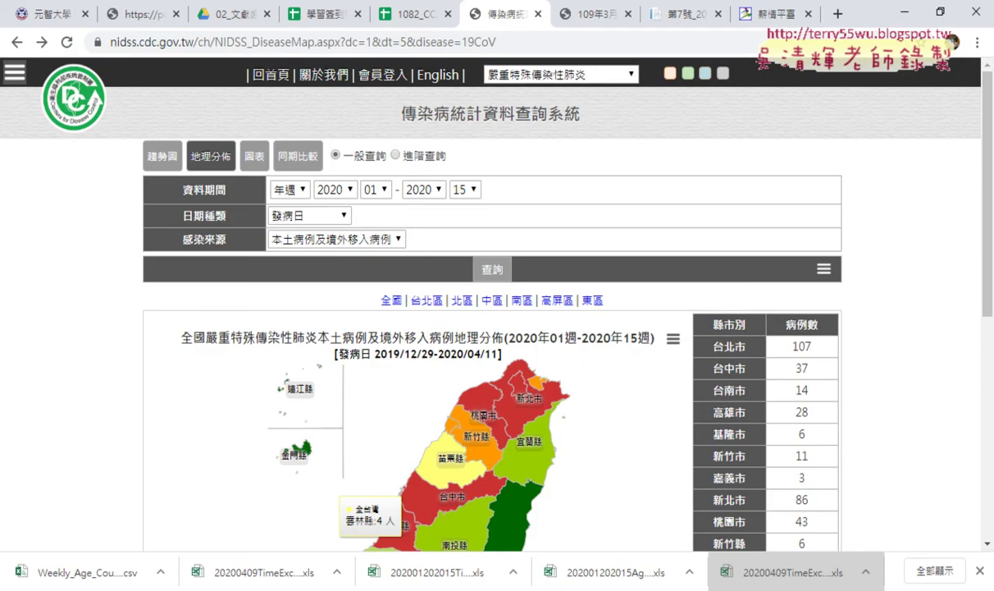
- Close the PDF preview in Google Drive and open the 02_文獻處理自動化(EXCEL2016證照) folder
{"action": "left_click", "coordinate": [224, 18]}
{"action": "left_click", "coordinate": [25, 79]}
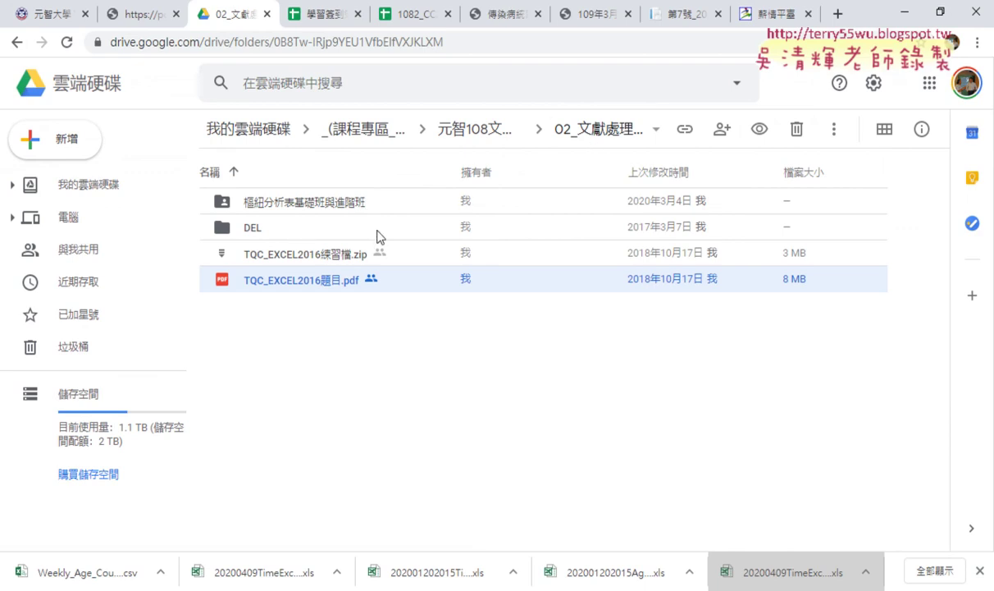
{"action": "left_click", "coordinate": [15, 42]}
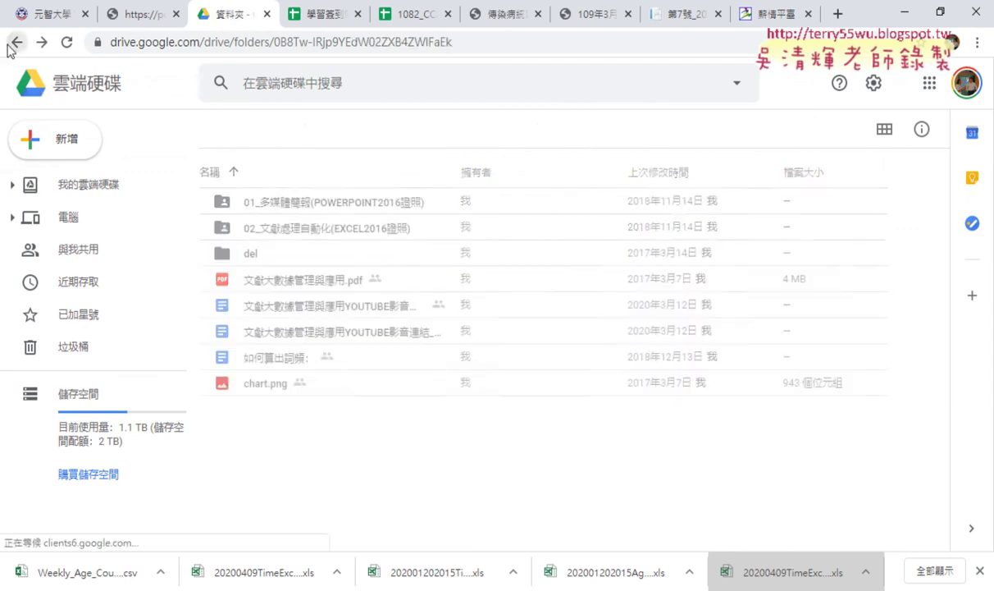
{"action": "double_click", "coordinate": [382, 228]}
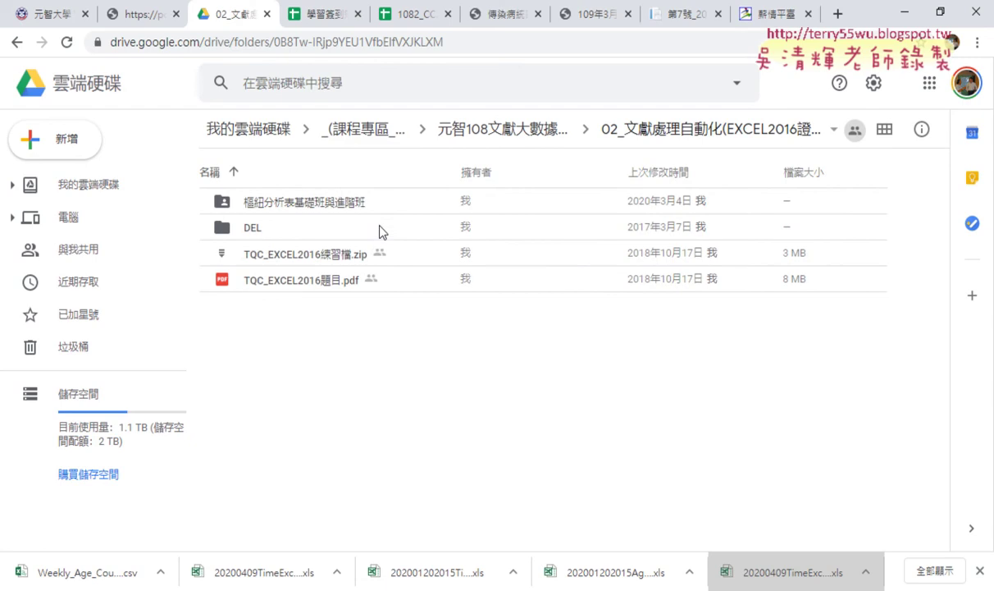
- Open TQC_EXCEL2016題目.pdf in the preview and zoom in two levels
{"action": "double_click", "coordinate": [318, 283]}
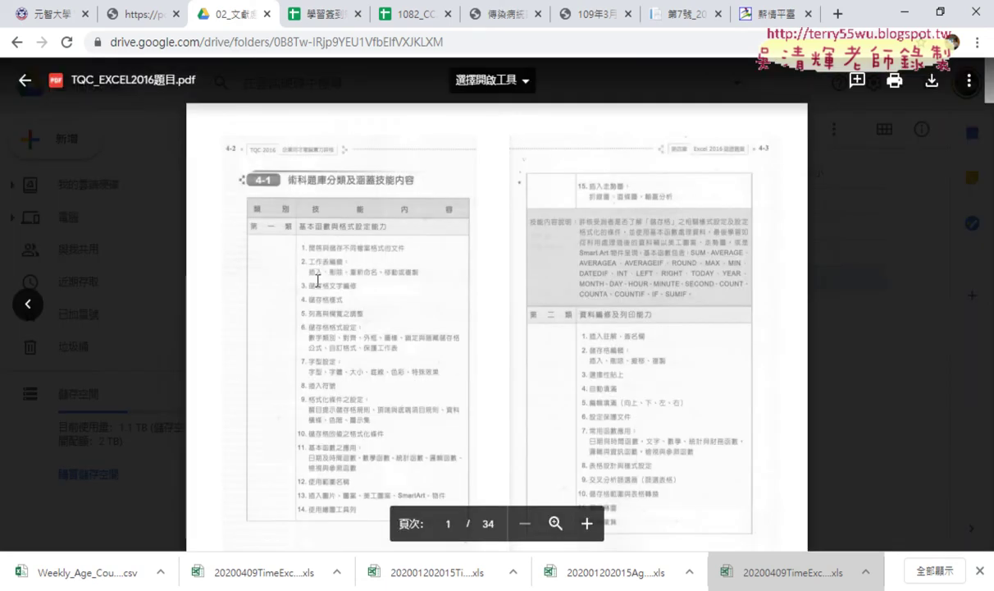
{"action": "left_click", "coordinate": [585, 531]}
{"action": "left_click", "coordinate": [585, 531]}
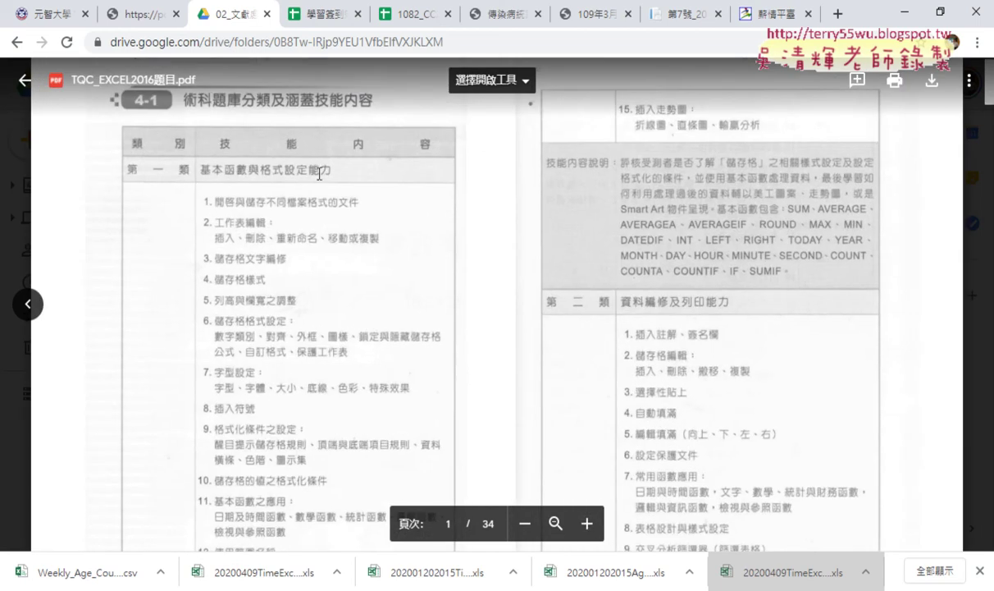
- Scroll to page 2 and circle skill item 9 樞紐分析表圖表 in red, then clear it
{"action": "scroll", "coordinate": [607, 279], "scroll_direction": "down", "scroll_amount": 3}
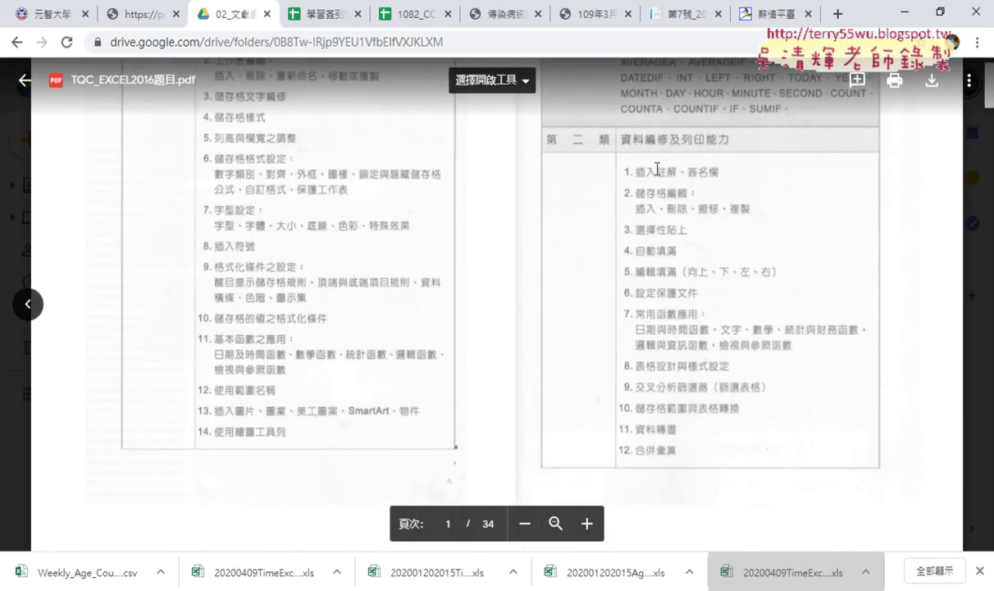
{"action": "scroll", "coordinate": [639, 267], "scroll_direction": "down", "scroll_amount": 3}
{"action": "scroll", "coordinate": [640, 265], "scroll_direction": "down", "scroll_amount": 2}
{"action": "scroll", "coordinate": [640, 265], "scroll_direction": "down", "scroll_amount": 3}
{"action": "scroll", "coordinate": [574, 259], "scroll_direction": "down", "scroll_amount": 2}
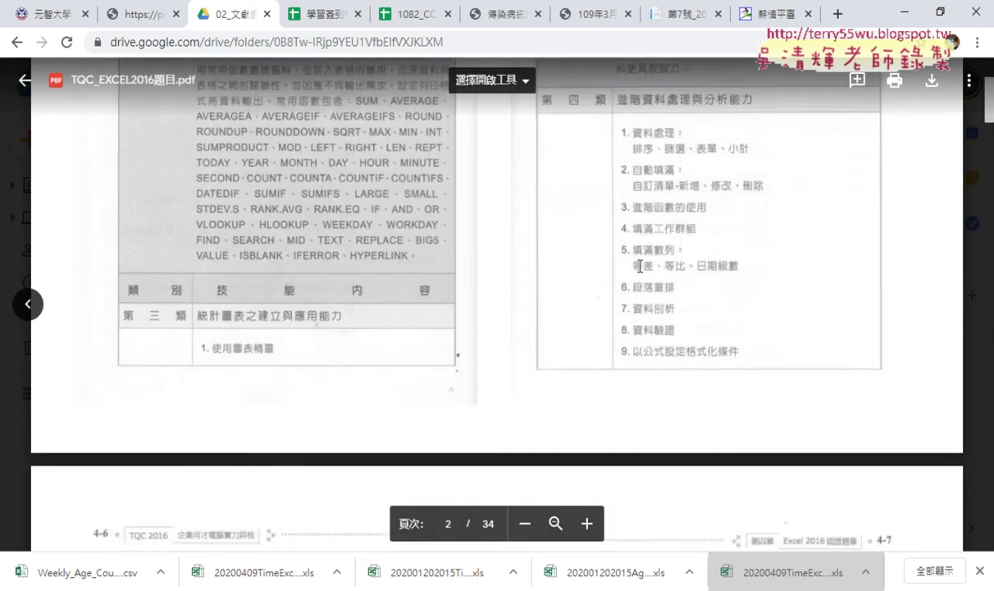
{"action": "scroll", "coordinate": [501, 248], "scroll_direction": "down", "scroll_amount": 2}
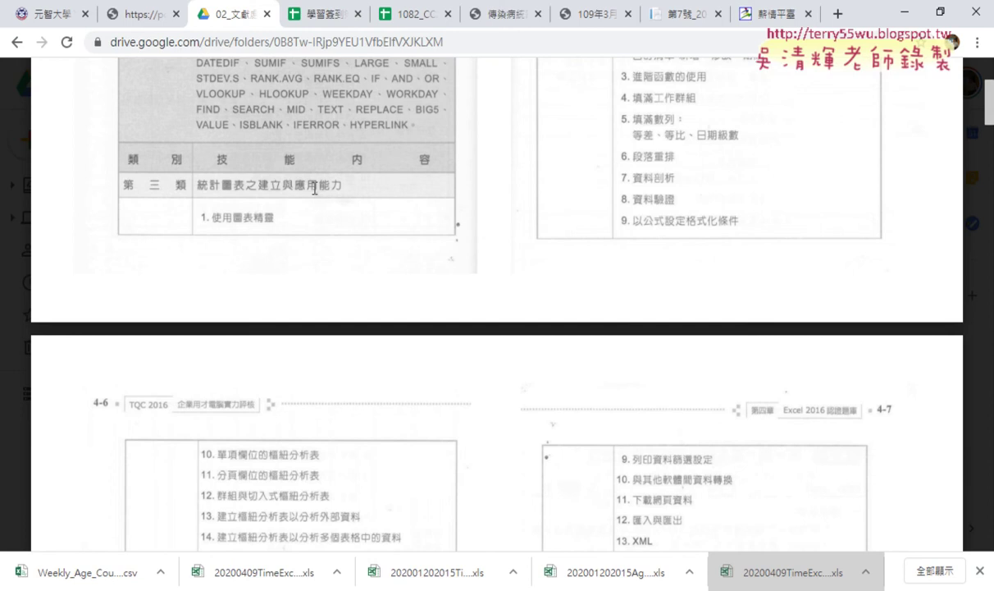
{"action": "scroll", "coordinate": [347, 189], "scroll_direction": "up", "scroll_amount": 3}
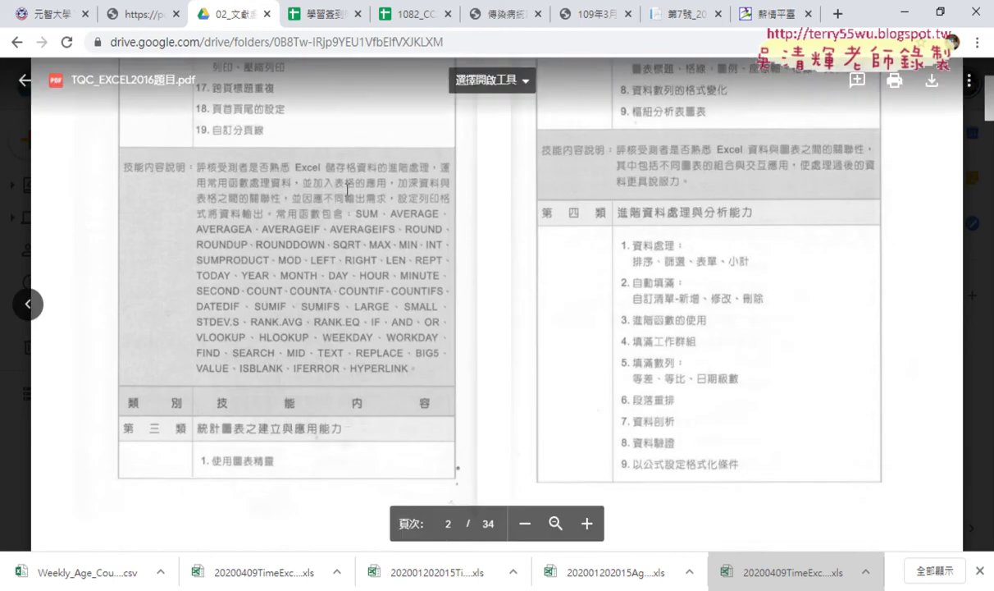
{"action": "scroll", "coordinate": [341, 184], "scroll_direction": "up", "scroll_amount": 2}
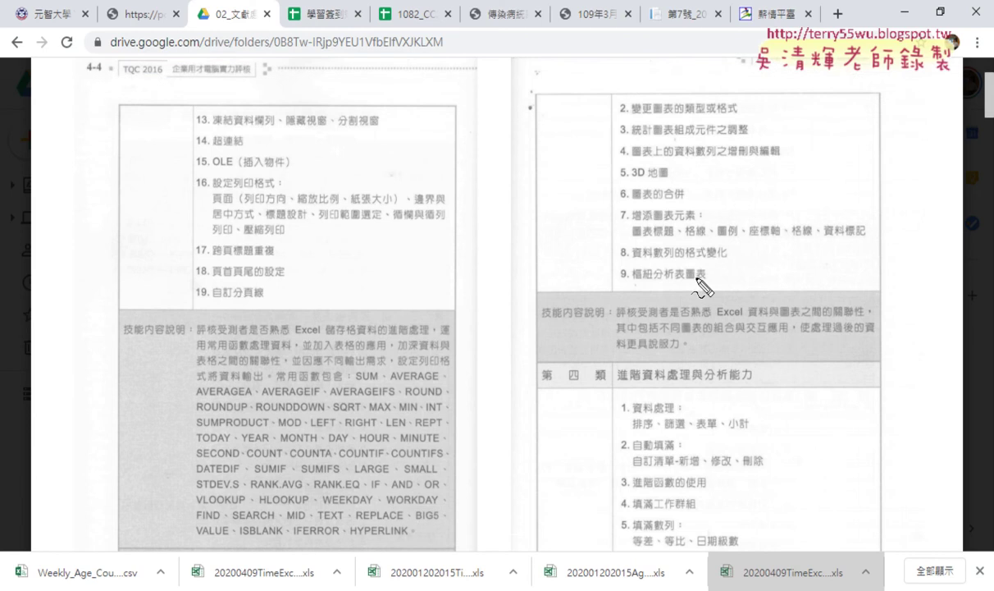
{"action": "mouse_move", "coordinate": [720, 283]}
{"action": "left_mouse_down"}
{"action": "mouse_move", "coordinate": [644, 287]}
{"action": "mouse_move", "coordinate": [578, 261]}
{"action": "mouse_move", "coordinate": [690, 261]}
{"action": "mouse_move", "coordinate": [693, 283]}
{"action": "mouse_move", "coordinate": [716, 285]}
{"action": "left_mouse_up"}
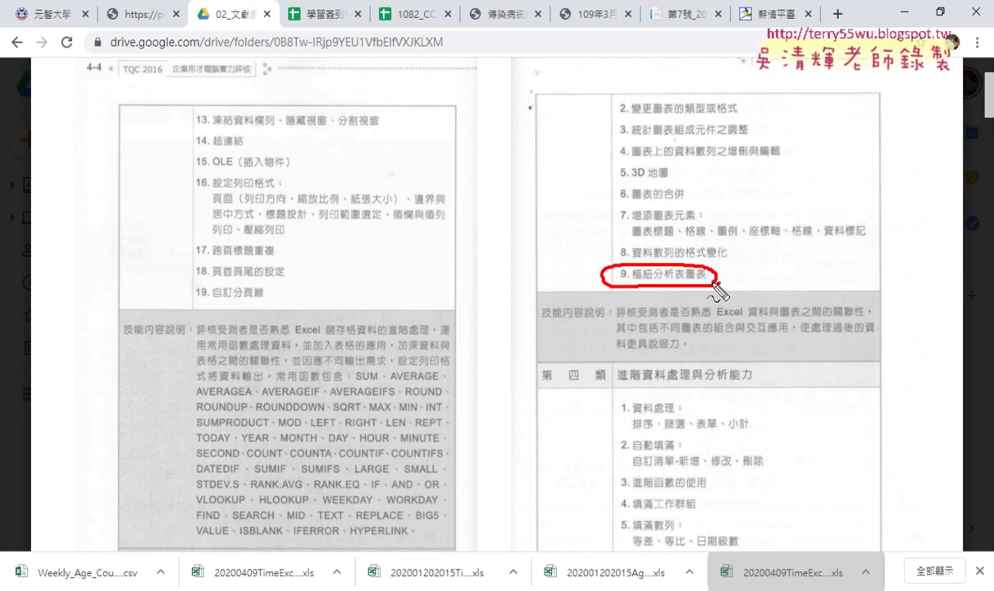
{"action": "key", "text": "Escape"}
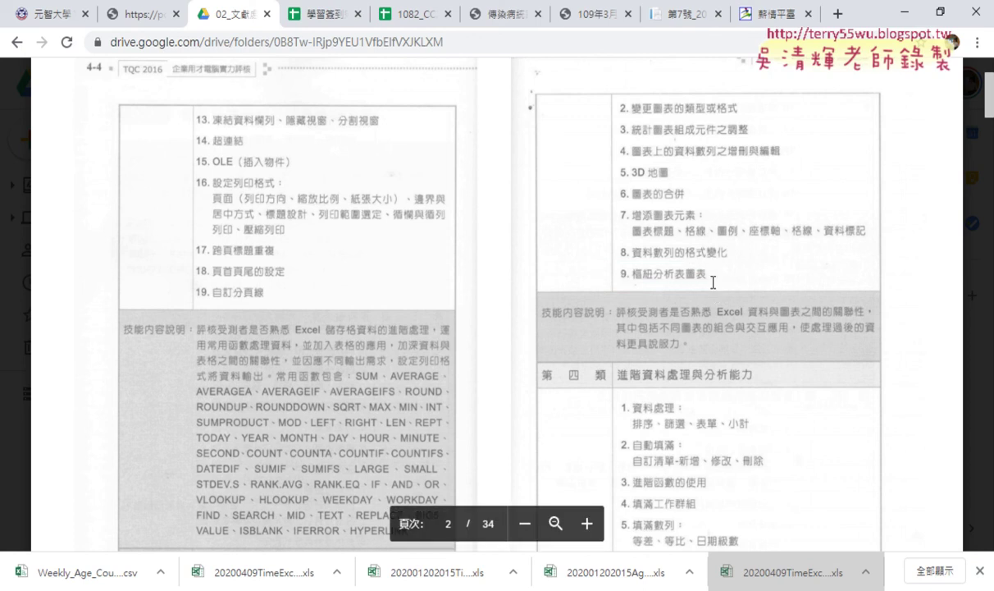